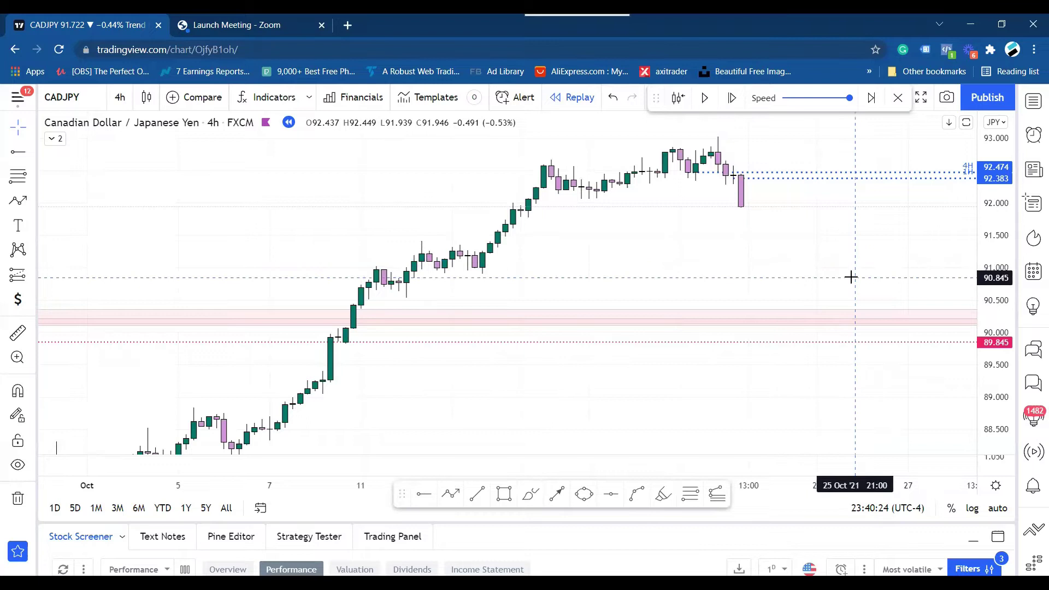
- Pan to the recent 4-hour candles and compress the price scale so 93.000 and 89.845 both show
{"action": "left_click_drag", "start_coordinate": [847, 256], "coordinate": [776, 284]}
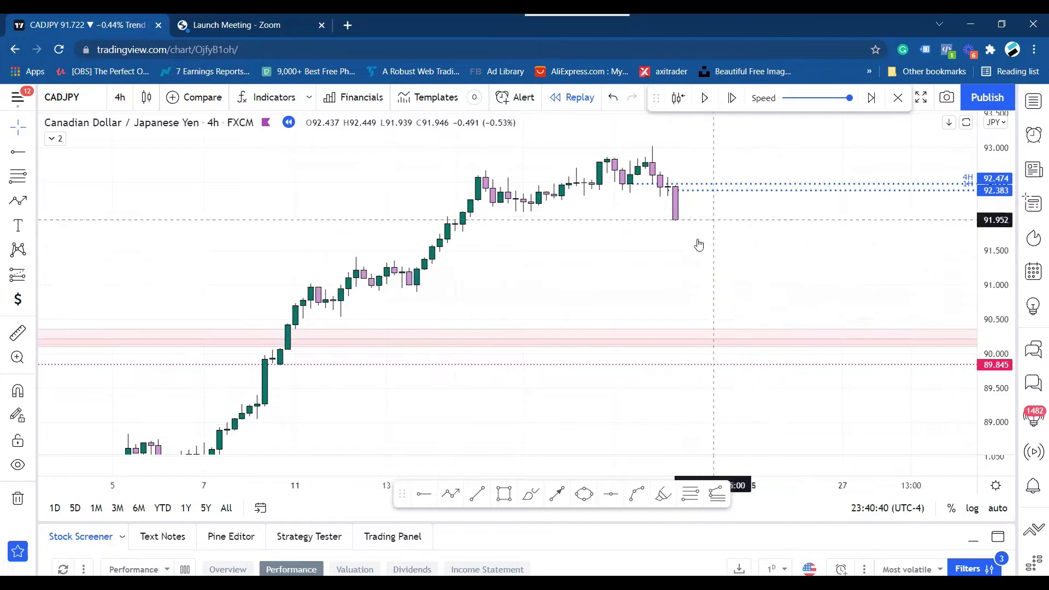
{"action": "scroll", "coordinate": [756, 225], "scroll_direction": "up", "scroll_amount": 3}
{"action": "scroll", "coordinate": [820, 219], "scroll_direction": "right", "scroll_amount": 3}
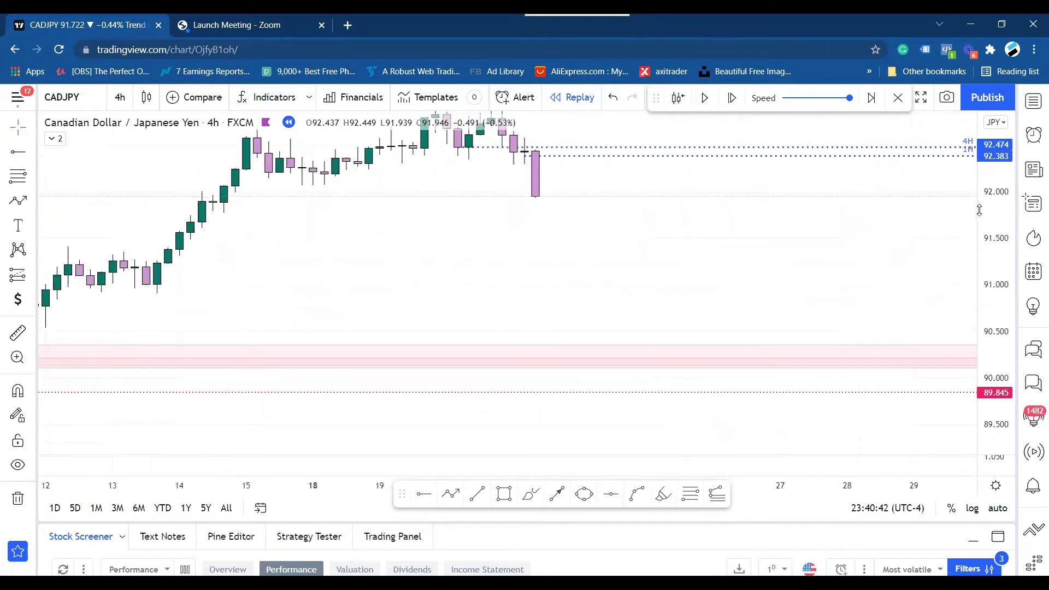
{"action": "left_click_drag", "start_coordinate": [827, 198], "coordinate": [831, 278]}
{"action": "left_click_drag", "start_coordinate": [983, 328], "coordinate": [989, 295]}
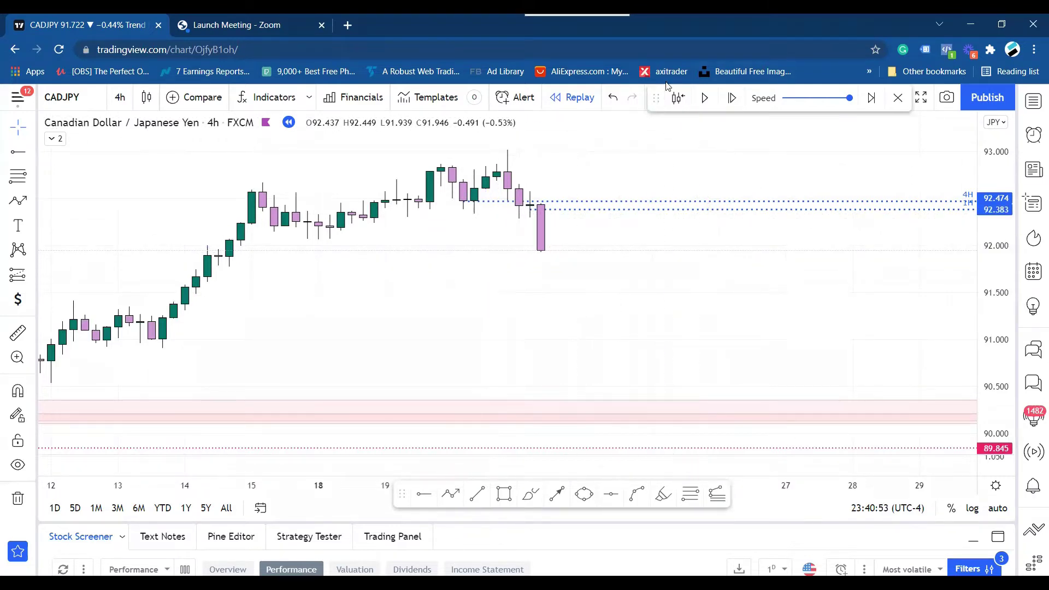
- Sketch the uptrend, neckline under the peaks and breakdown candles in red
{"action": "mouse_move", "coordinate": [121, 322]}
{"action": "left_mouse_down"}
{"action": "mouse_move", "coordinate": [143, 332]}
{"action": "mouse_move", "coordinate": [291, 211]}
{"action": "mouse_move", "coordinate": [352, 230]}
{"action": "left_mouse_up"}
{"action": "mouse_move", "coordinate": [392, 196]}
{"action": "left_mouse_down"}
{"action": "mouse_move", "coordinate": [427, 156]}
{"action": "mouse_move", "coordinate": [477, 198]}
{"action": "mouse_move", "coordinate": [505, 153]}
{"action": "mouse_move", "coordinate": [532, 253]}
{"action": "left_mouse_up"}
{"action": "left_click_drag", "start_coordinate": [397, 213], "coordinate": [679, 211]}
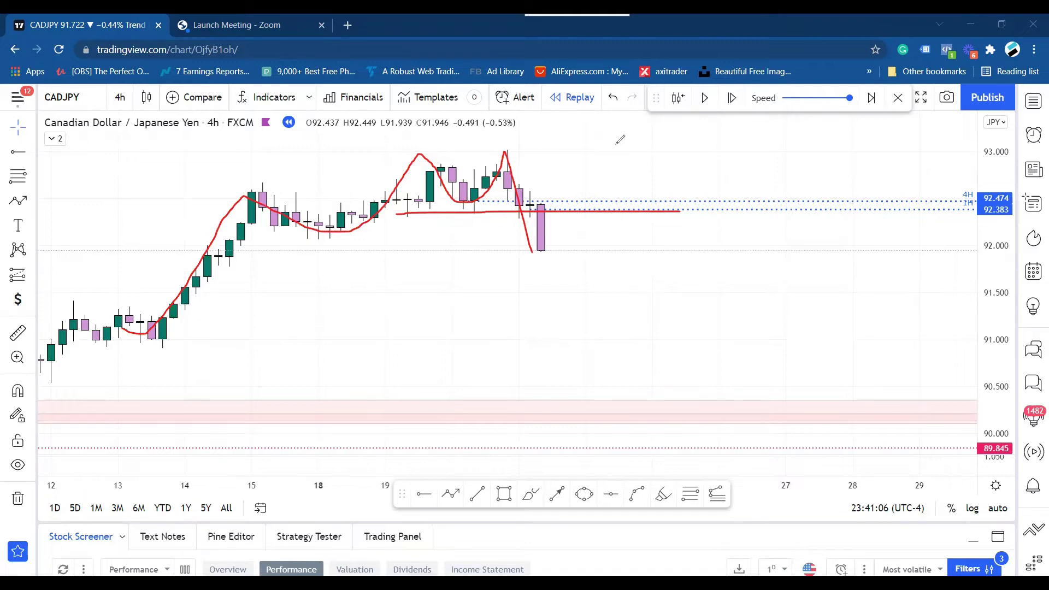
{"action": "mouse_move", "coordinate": [527, 158]}
{"action": "left_mouse_down"}
{"action": "mouse_move", "coordinate": [560, 249]}
{"action": "mouse_move", "coordinate": [575, 239]}
{"action": "left_mouse_up"}
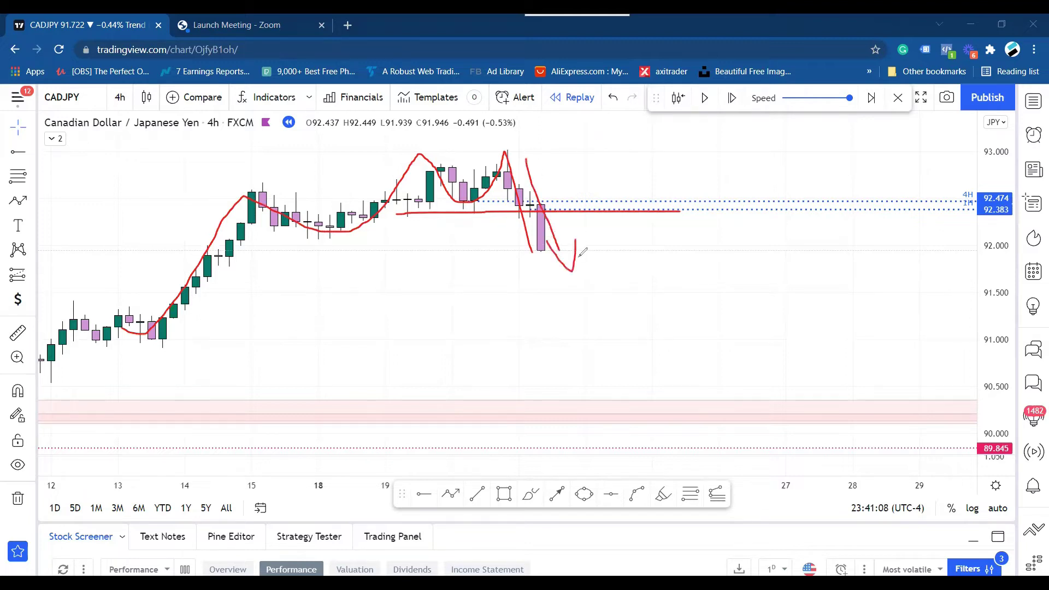
{"action": "mouse_move", "coordinate": [112, 266]}
{"action": "left_mouse_down"}
{"action": "mouse_move", "coordinate": [337, 152]}
{"action": "mouse_move", "coordinate": [328, 173]}
{"action": "left_mouse_up"}
{"action": "mouse_move", "coordinate": [545, 155]}
{"action": "left_mouse_down"}
{"action": "mouse_move", "coordinate": [485, 156]}
{"action": "mouse_move", "coordinate": [552, 285]}
{"action": "mouse_move", "coordinate": [592, 234]}
{"action": "mouse_move", "coordinate": [558, 154]}
{"action": "left_mouse_up"}
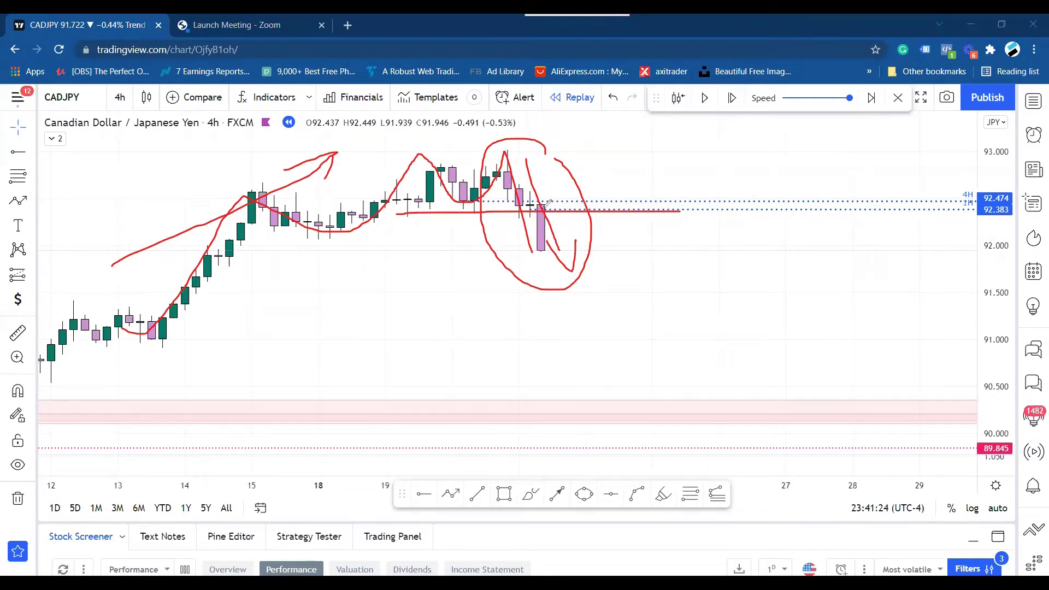
- Sketch a projected rally path and an alternative rise-then-drop path to the right
{"action": "mouse_move", "coordinate": [583, 332]}
{"action": "left_mouse_down"}
{"action": "mouse_move", "coordinate": [636, 266]}
{"action": "mouse_move", "coordinate": [702, 268]}
{"action": "mouse_move", "coordinate": [739, 223]}
{"action": "mouse_move", "coordinate": [742, 196]}
{"action": "mouse_move", "coordinate": [755, 244]}
{"action": "mouse_move", "coordinate": [782, 152]}
{"action": "mouse_move", "coordinate": [749, 177]}
{"action": "mouse_move", "coordinate": [793, 170]}
{"action": "left_mouse_up"}
{"action": "mouse_move", "coordinate": [672, 359]}
{"action": "left_mouse_down"}
{"action": "mouse_move", "coordinate": [773, 296]}
{"action": "mouse_move", "coordinate": [833, 243]}
{"action": "mouse_move", "coordinate": [849, 311]}
{"action": "mouse_move", "coordinate": [856, 271]}
{"action": "mouse_move", "coordinate": [872, 322]}
{"action": "mouse_move", "coordinate": [917, 376]}
{"action": "left_mouse_up"}
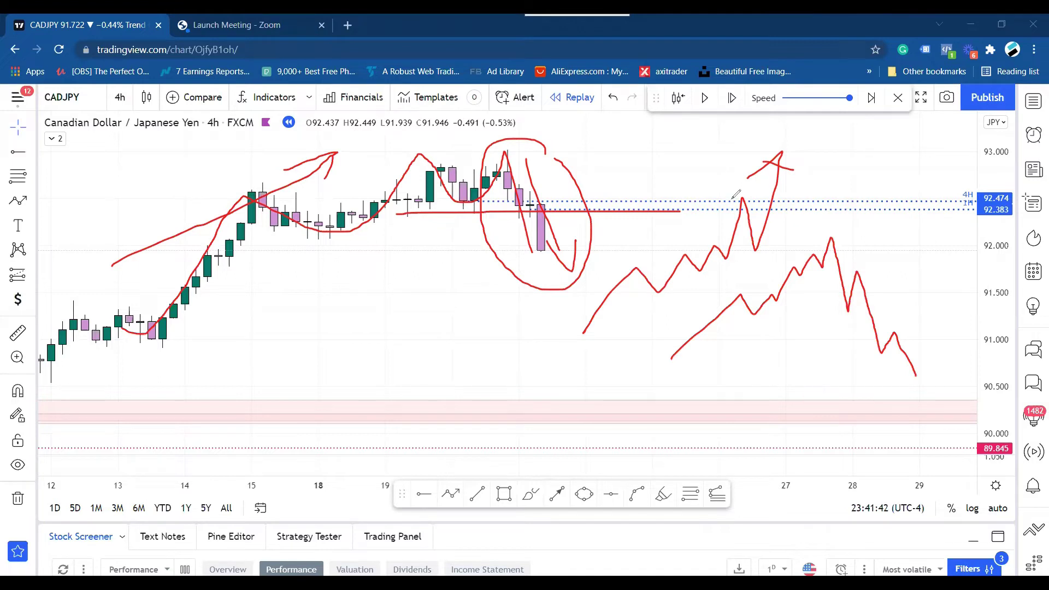
{"action": "left_click_drag", "start_coordinate": [730, 199], "coordinate": [758, 199]}
{"action": "left_click_drag", "start_coordinate": [742, 248], "coordinate": [769, 248]}
{"action": "left_click_drag", "start_coordinate": [834, 242], "coordinate": [853, 300]}
{"action": "left_click_drag", "start_coordinate": [904, 346], "coordinate": [905, 346]}
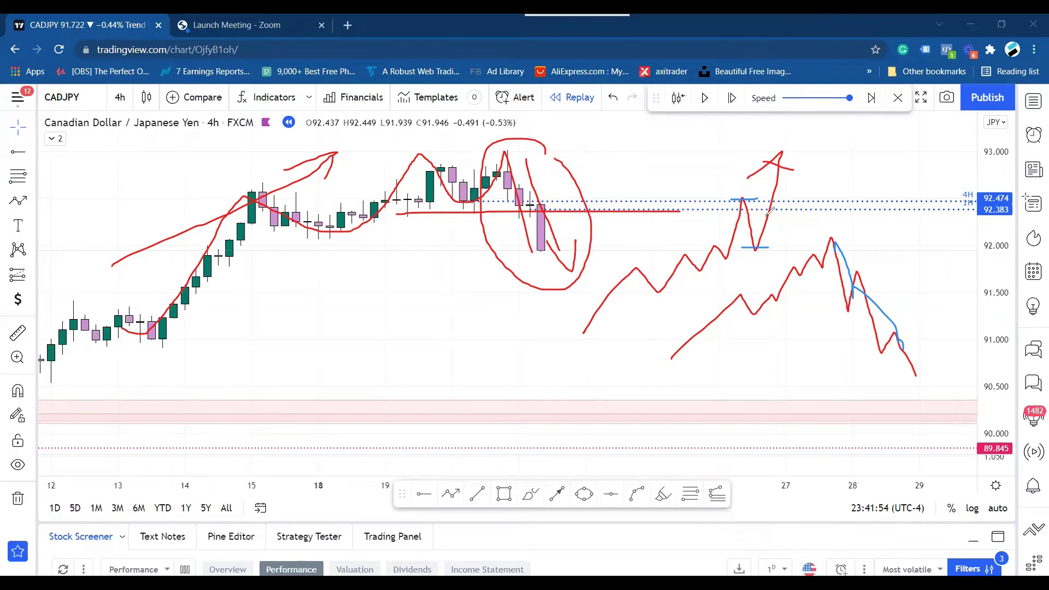
- Circle the projected peak and drop in blue, then erase all drawings from the chart
{"action": "mouse_move", "coordinate": [766, 209]}
{"action": "left_mouse_down"}
{"action": "mouse_move", "coordinate": [766, 189]}
{"action": "mouse_move", "coordinate": [723, 194]}
{"action": "mouse_move", "coordinate": [725, 260]}
{"action": "mouse_move", "coordinate": [763, 192]}
{"action": "mouse_move", "coordinate": [745, 180]}
{"action": "left_mouse_up"}
{"action": "mouse_move", "coordinate": [901, 293]}
{"action": "left_mouse_down"}
{"action": "mouse_move", "coordinate": [851, 234]}
{"action": "mouse_move", "coordinate": [850, 343]}
{"action": "mouse_move", "coordinate": [922, 351]}
{"action": "mouse_move", "coordinate": [910, 300]}
{"action": "left_mouse_up"}
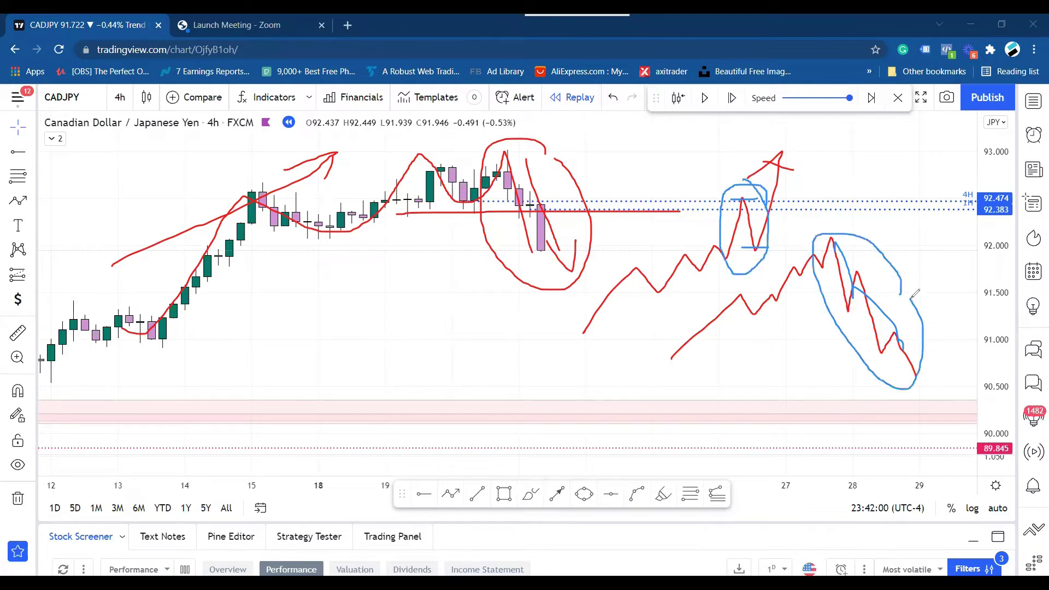
{"action": "mouse_move", "coordinate": [632, 144]}
{"action": "left_mouse_down"}
{"action": "mouse_move", "coordinate": [549, 191]}
{"action": "mouse_move", "coordinate": [545, 172]}
{"action": "left_mouse_up"}
{"action": "key", "text": "e"}
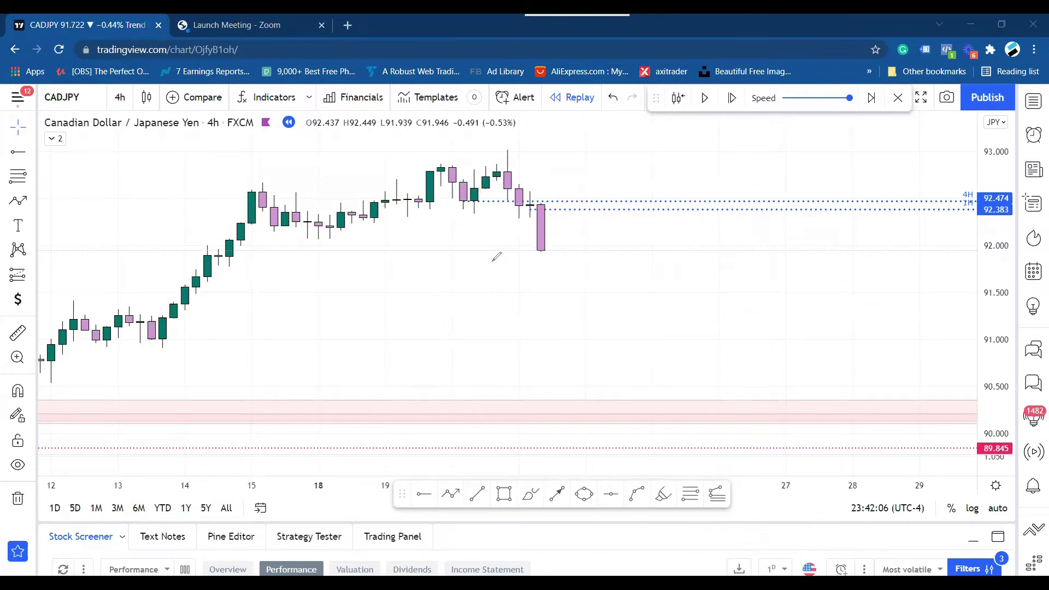
{"action": "mouse_move", "coordinate": [524, 154]}
{"action": "left_mouse_down"}
{"action": "mouse_move", "coordinate": [519, 147]}
{"action": "mouse_move", "coordinate": [493, 171]}
{"action": "mouse_move", "coordinate": [534, 268]}
{"action": "mouse_move", "coordinate": [546, 164]}
{"action": "mouse_move", "coordinate": [527, 146]}
{"action": "left_mouse_up"}
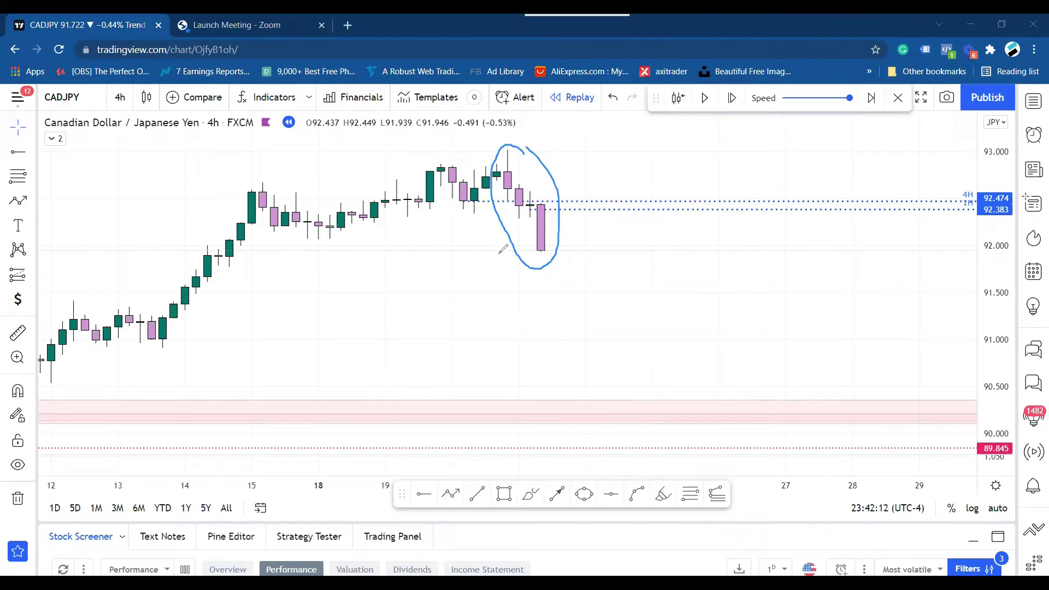
{"action": "mouse_move", "coordinate": [534, 265]}
{"action": "left_mouse_down"}
{"action": "mouse_move", "coordinate": [538, 296]}
{"action": "mouse_move", "coordinate": [552, 298]}
{"action": "mouse_move", "coordinate": [553, 281]}
{"action": "mouse_move", "coordinate": [552, 301]}
{"action": "mouse_move", "coordinate": [594, 302]}
{"action": "left_mouse_up"}
{"action": "mouse_move", "coordinate": [500, 214]}
{"action": "left_mouse_down"}
{"action": "mouse_move", "coordinate": [453, 214]}
{"action": "mouse_move", "coordinate": [481, 241]}
{"action": "mouse_move", "coordinate": [498, 241]}
{"action": "left_mouse_up"}
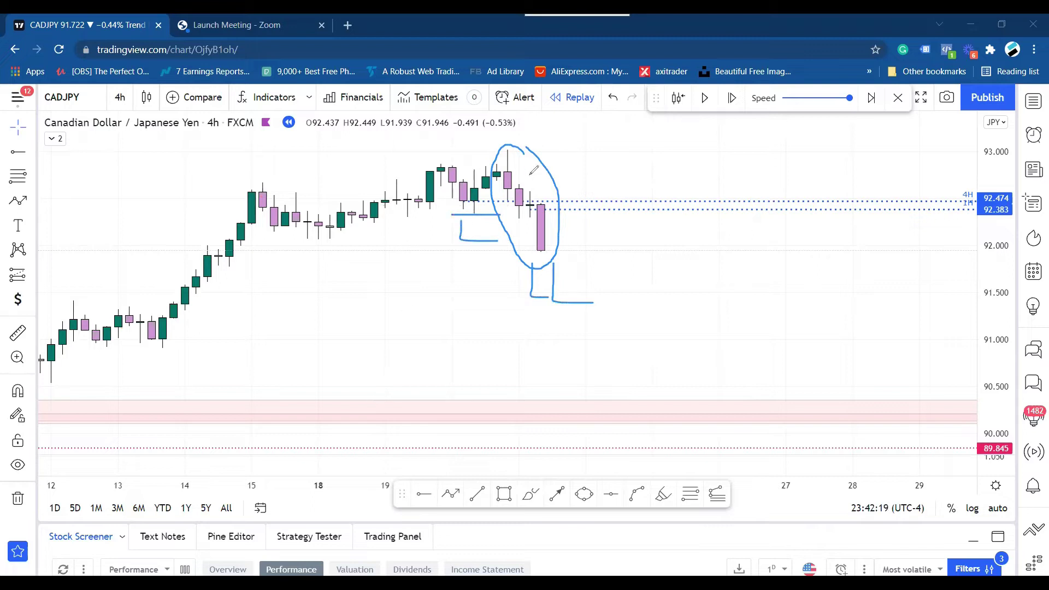
{"action": "left_click_drag", "start_coordinate": [551, 249], "coordinate": [577, 192]}
{"action": "mouse_move", "coordinate": [580, 151]}
{"action": "left_mouse_down"}
{"action": "mouse_move", "coordinate": [580, 182]}
{"action": "mouse_move", "coordinate": [617, 247]}
{"action": "mouse_move", "coordinate": [524, 251]}
{"action": "left_mouse_up"}
{"action": "key", "text": "Escape"}
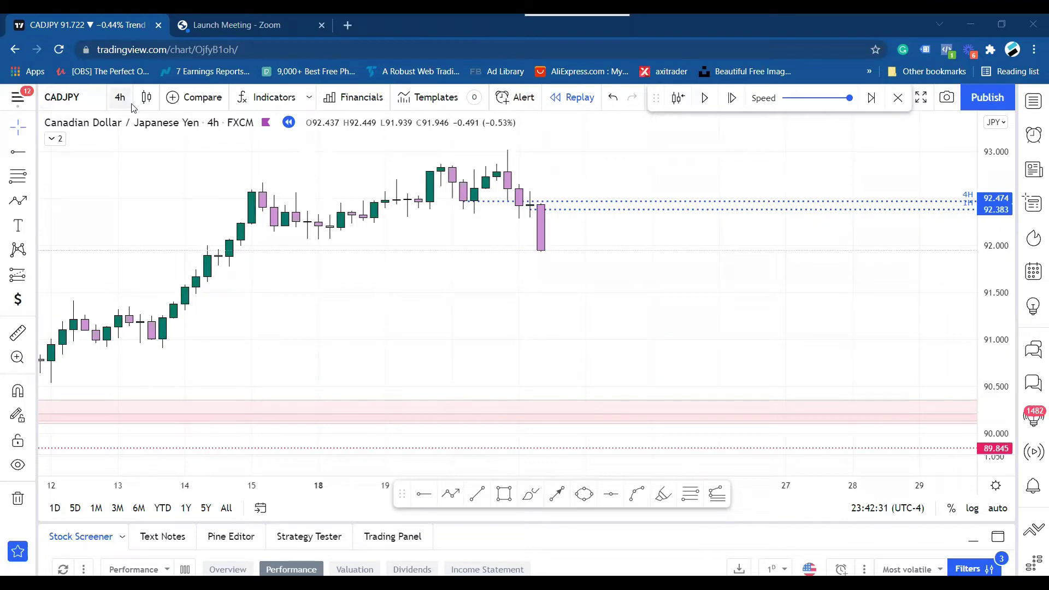
- Switch to 1-hour candles, mark the Wed 06:00–12:00 candles and the last low, then clear the notes
{"action": "left_click", "coordinate": [134, 411]}
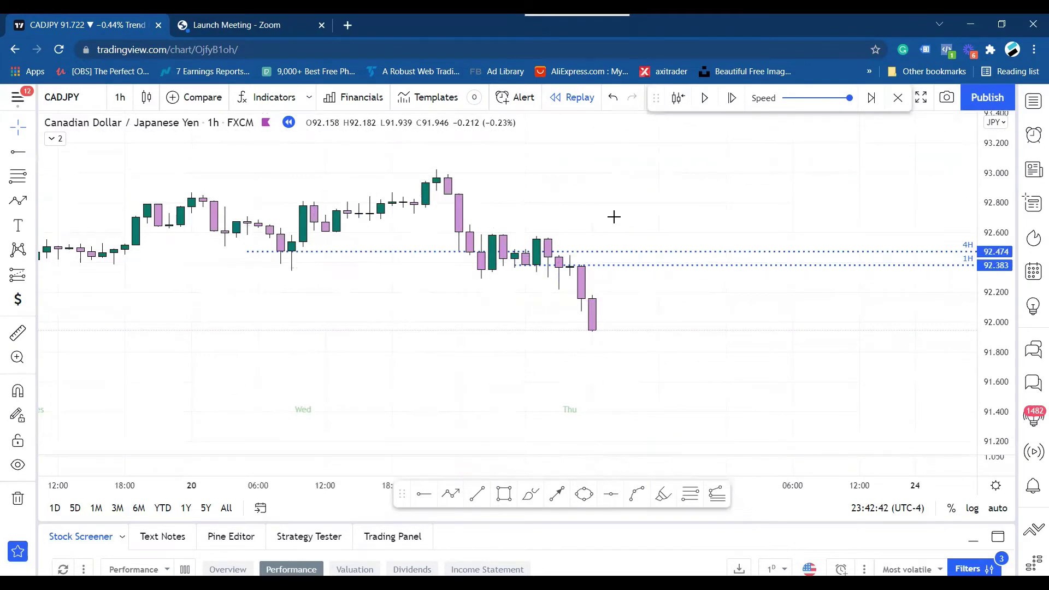
{"action": "mouse_move", "coordinate": [281, 261]}
{"action": "left_mouse_down"}
{"action": "mouse_move", "coordinate": [330, 240]}
{"action": "mouse_move", "coordinate": [279, 212]}
{"action": "left_mouse_up"}
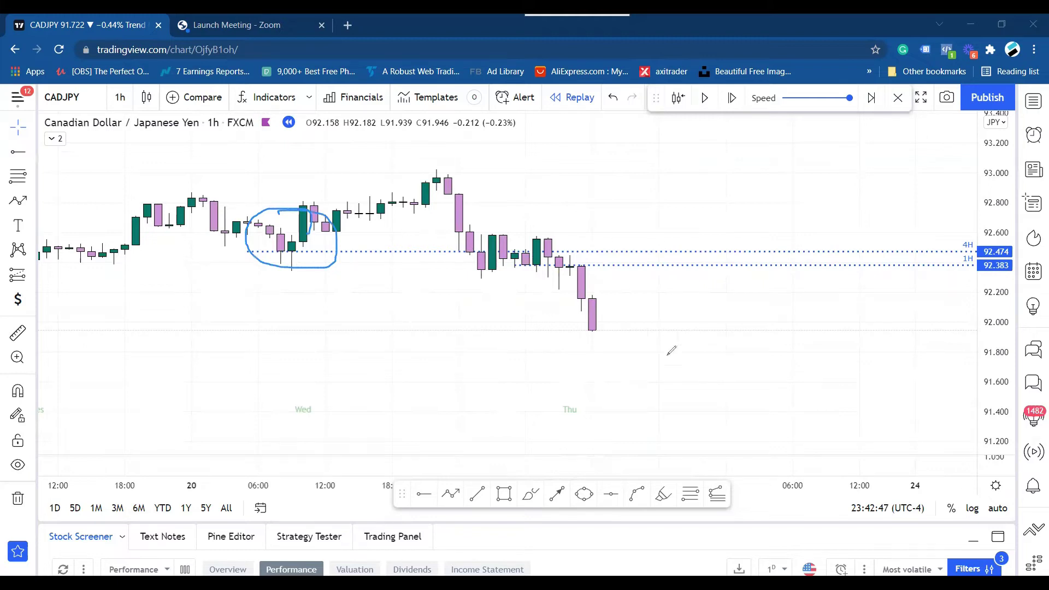
{"action": "left_click", "coordinate": [604, 328]}
{"action": "mouse_move", "coordinate": [606, 317]}
{"action": "left_mouse_down"}
{"action": "mouse_move", "coordinate": [620, 261]}
{"action": "mouse_move", "coordinate": [638, 262]}
{"action": "left_mouse_up"}
{"action": "key", "text": "Escape"}
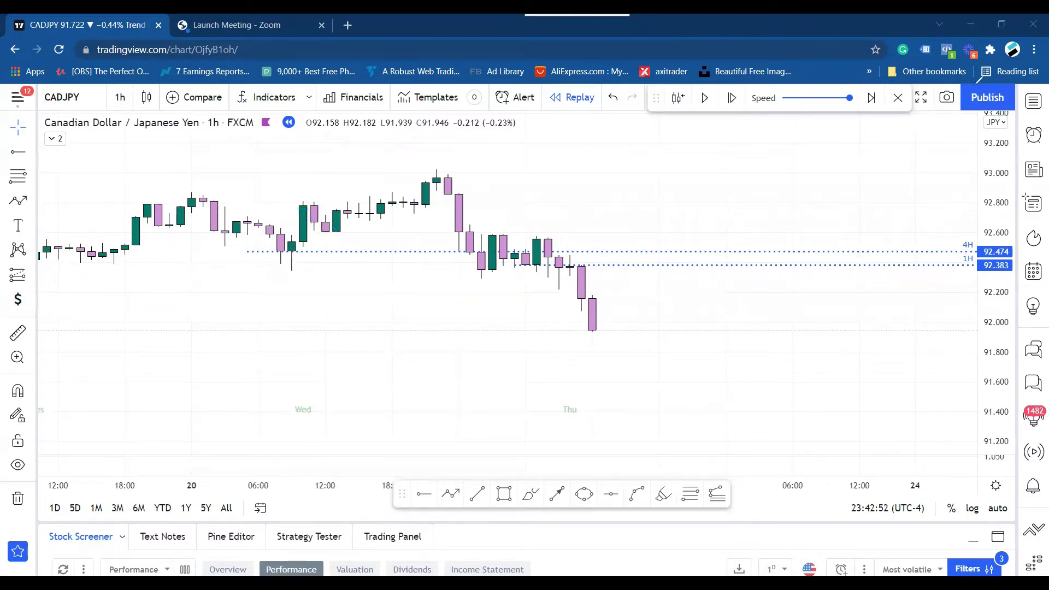
- Step the replay forward six hourly bars until price reaches the 92.474 line
{"action": "left_click", "coordinate": [732, 98]}
{"action": "left_click", "coordinate": [733, 98]}
{"action": "left_click", "coordinate": [732, 98]}
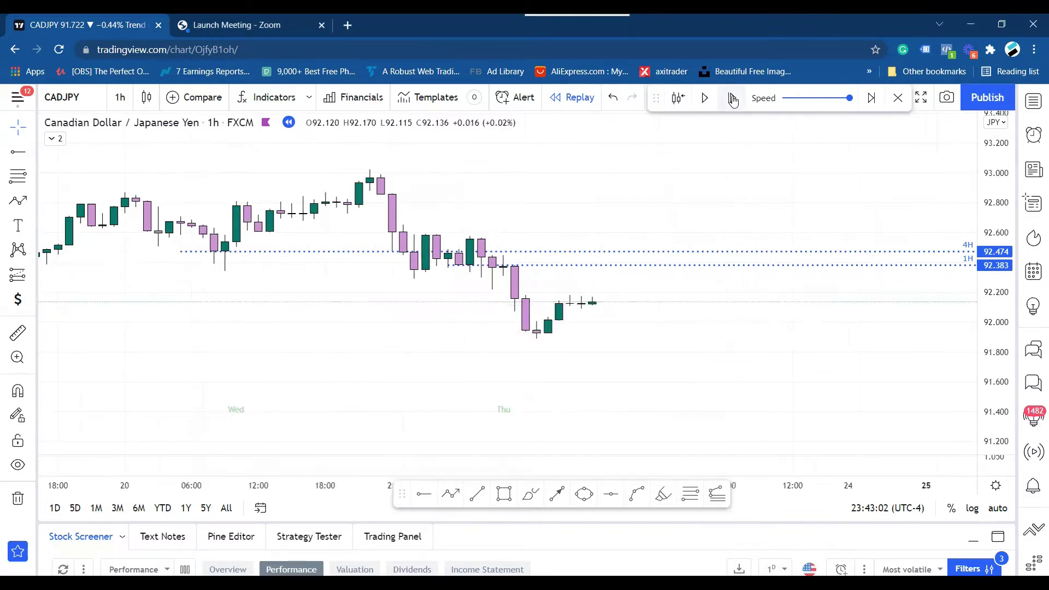
{"action": "left_click", "coordinate": [733, 98]}
{"action": "left_click", "coordinate": [733, 98]}
{"action": "left_click", "coordinate": [732, 98]}
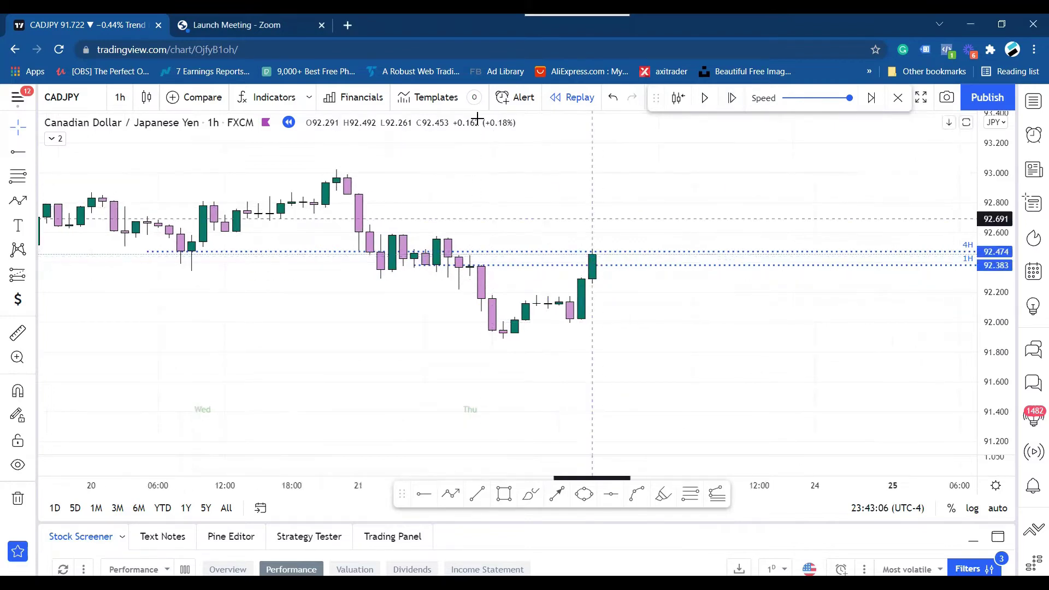
{"action": "left_click", "coordinate": [120, 97]}
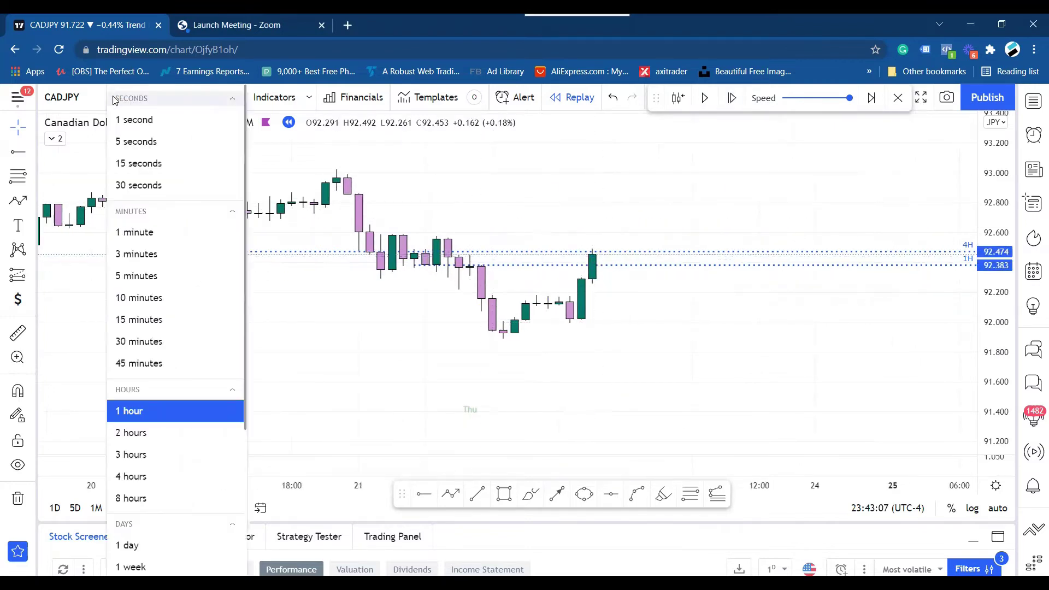
- Switch to 15-minute candles and zoom out to see the rally toward 92.474
{"action": "left_click", "coordinate": [132, 318]}
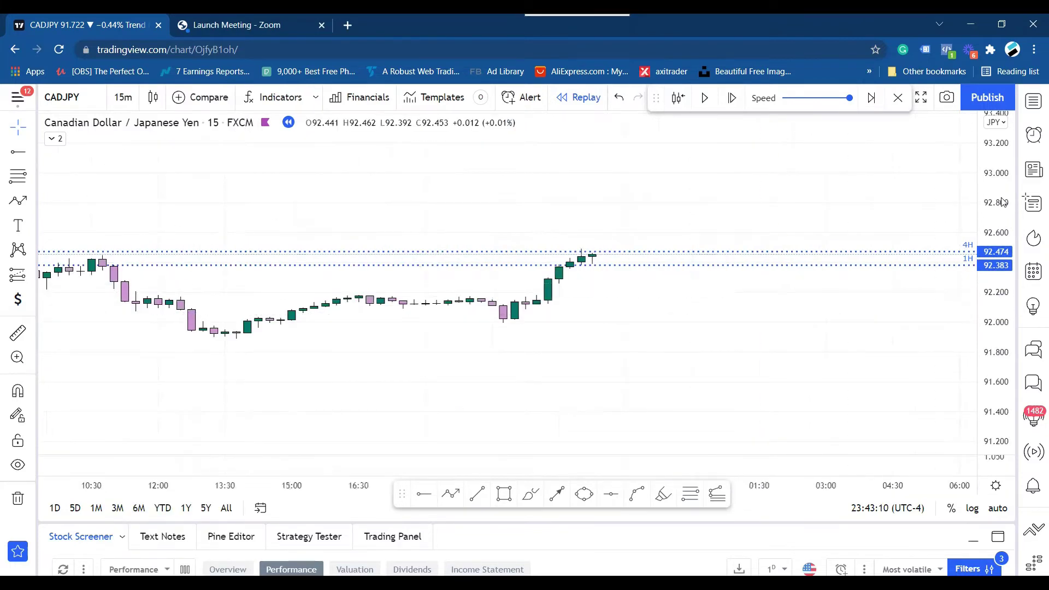
{"action": "scroll", "coordinate": [714, 335], "scroll_direction": "down", "scroll_amount": 3}
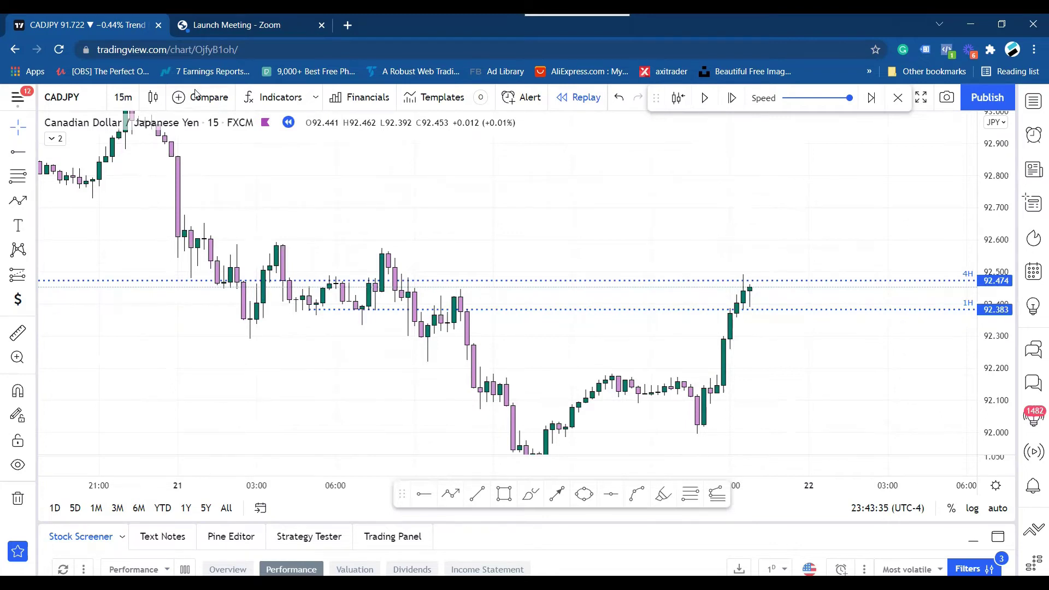
- Trace the sharp drop in blue and loop around the latest candles at 92.474
{"action": "left_click_drag", "start_coordinate": [222, 274], "coordinate": [235, 318]}
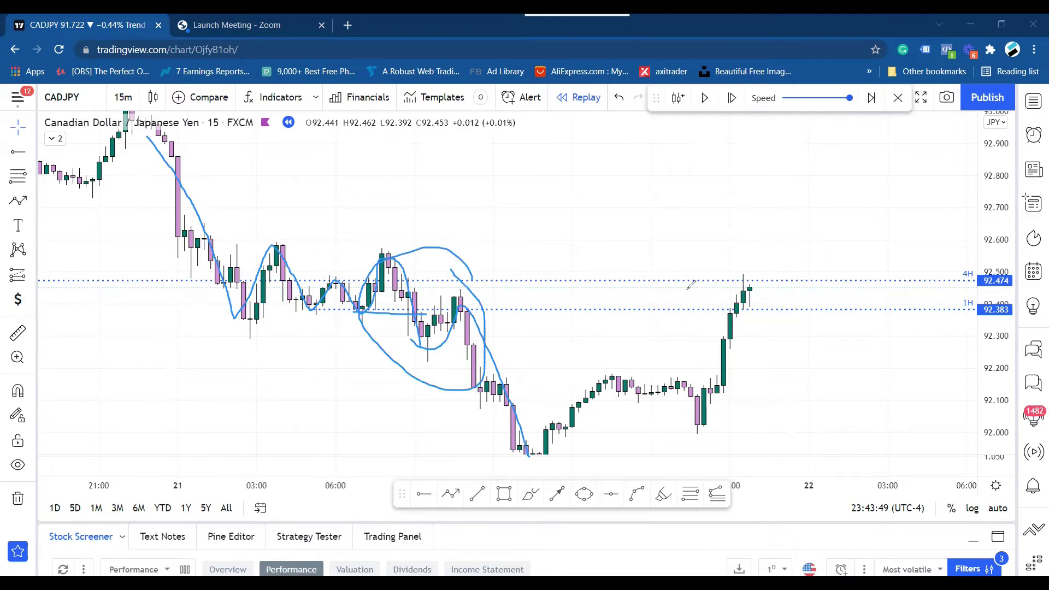
{"action": "left_click_drag", "start_coordinate": [744, 251], "coordinate": [782, 276]}
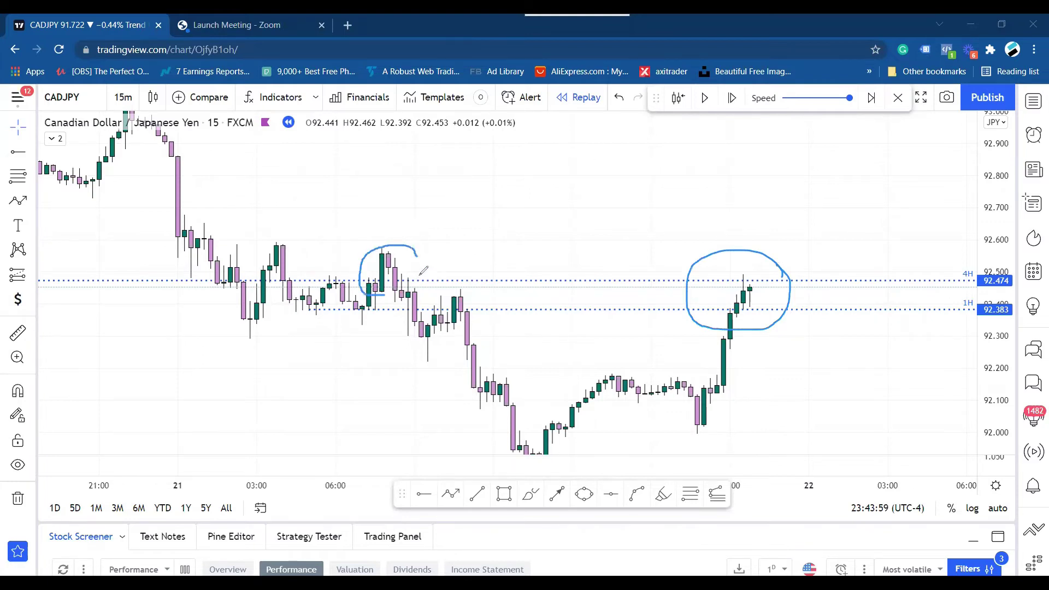
- Change to 5-minute bars with '5', zoom out, and advance the replay several bars
{"action": "key", "text": "5"}
{"action": "key", "text": "Return"}
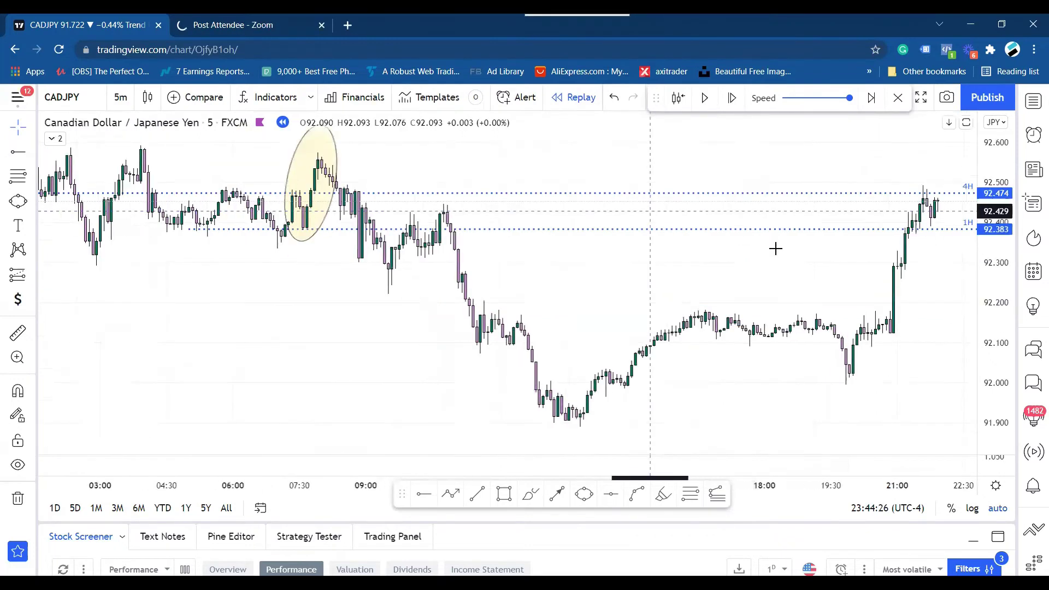
{"action": "scroll", "coordinate": [759, 215], "scroll_direction": "right", "scroll_amount": 5}
{"action": "scroll", "coordinate": [713, 293], "scroll_direction": "right", "scroll_amount": 3}
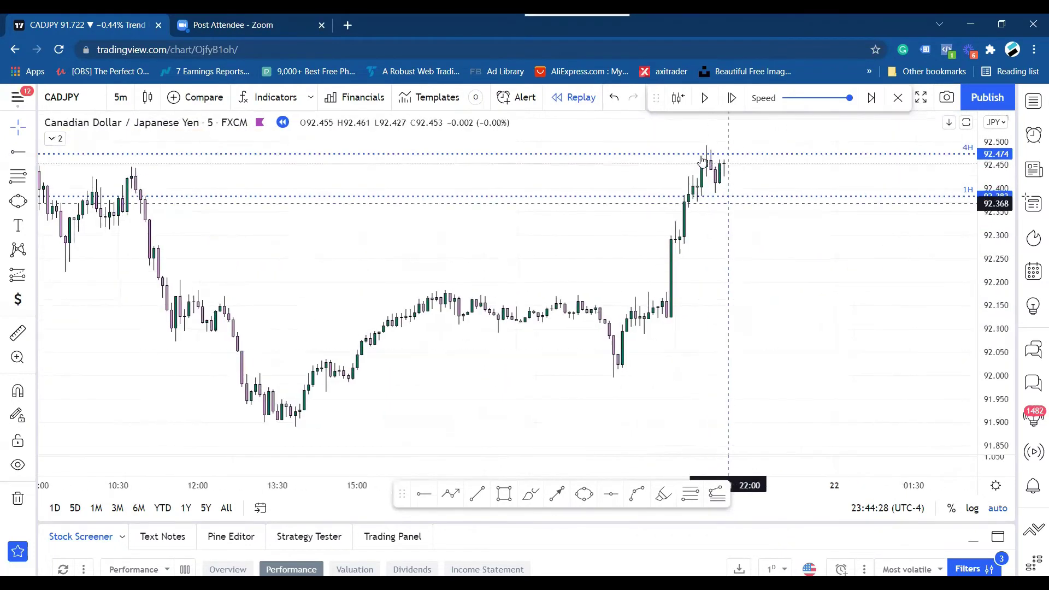
{"action": "scroll", "coordinate": [761, 189], "scroll_direction": "down", "scroll_amount": 2}
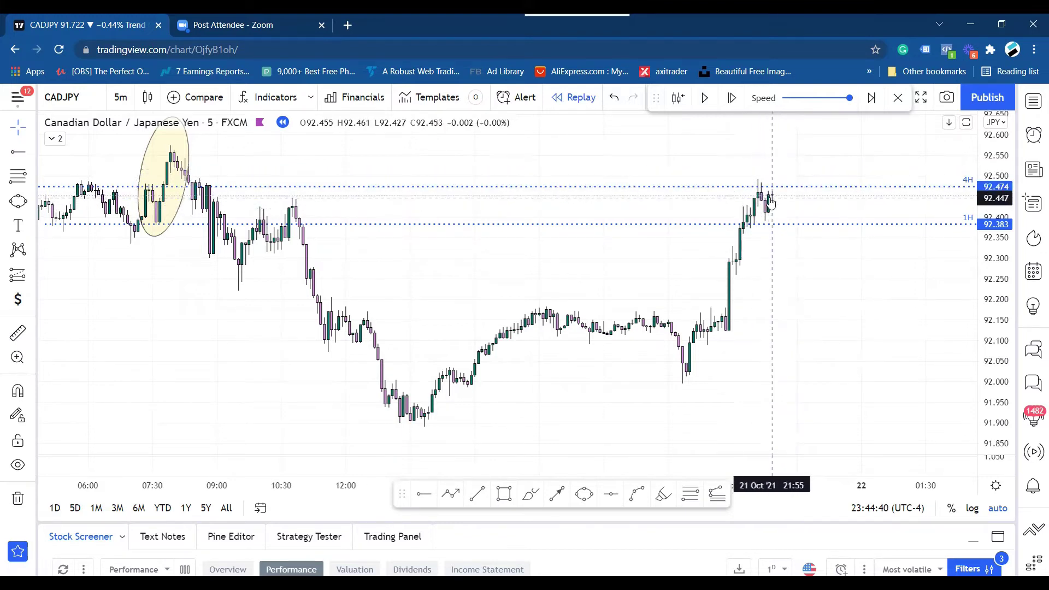
{"action": "left_click", "coordinate": [730, 102]}
{"action": "scroll", "coordinate": [637, 273], "scroll_direction": "up", "scroll_amount": 3}
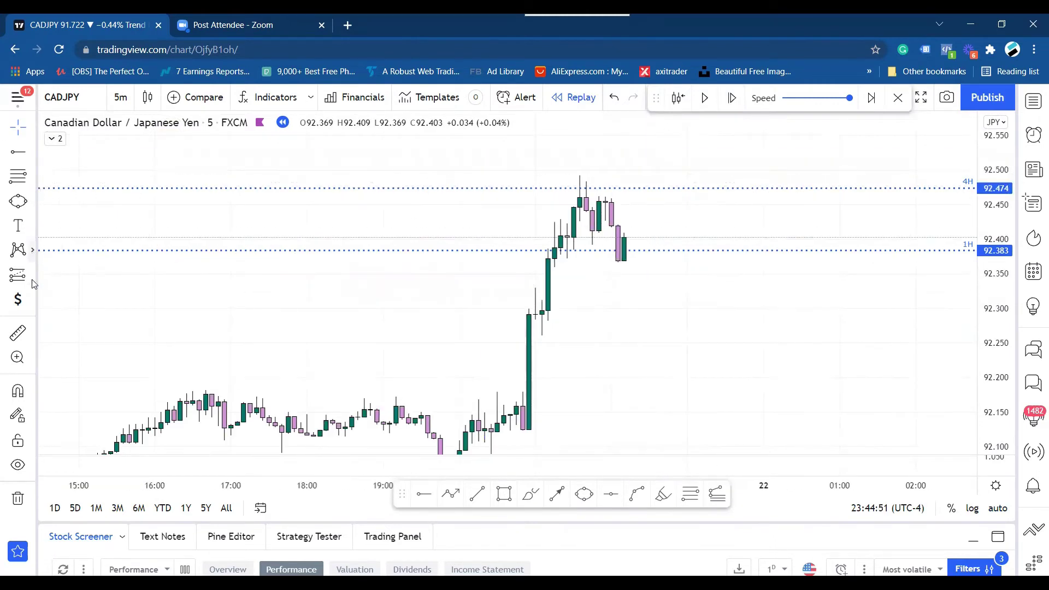
- Paste a short-position box at 92.411 after the last bar and drag its stop to 92.498
{"action": "key", "text": "ctrl+v"}
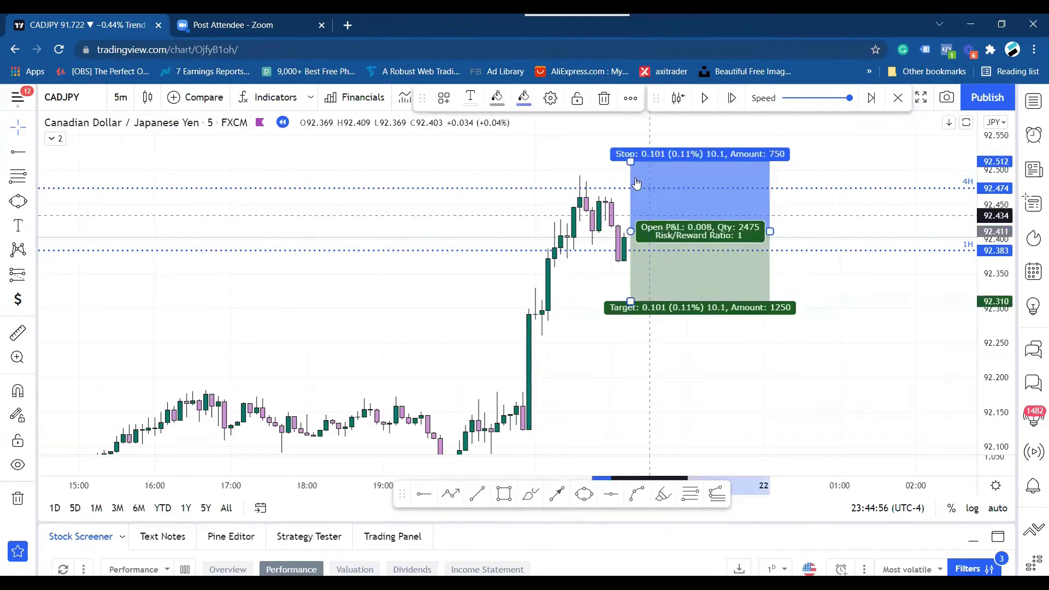
{"action": "right_click", "coordinate": [558, 150]}
{"action": "left_click", "coordinate": [473, 168]}
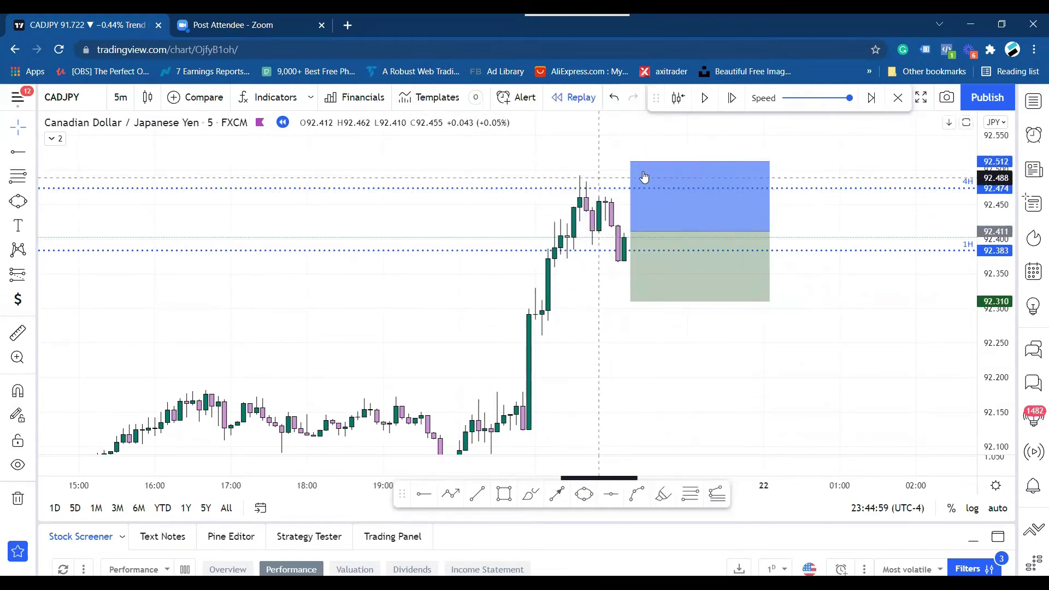
{"action": "left_click", "coordinate": [629, 158]}
{"action": "left_click_drag", "start_coordinate": [630, 159], "coordinate": [630, 165]}
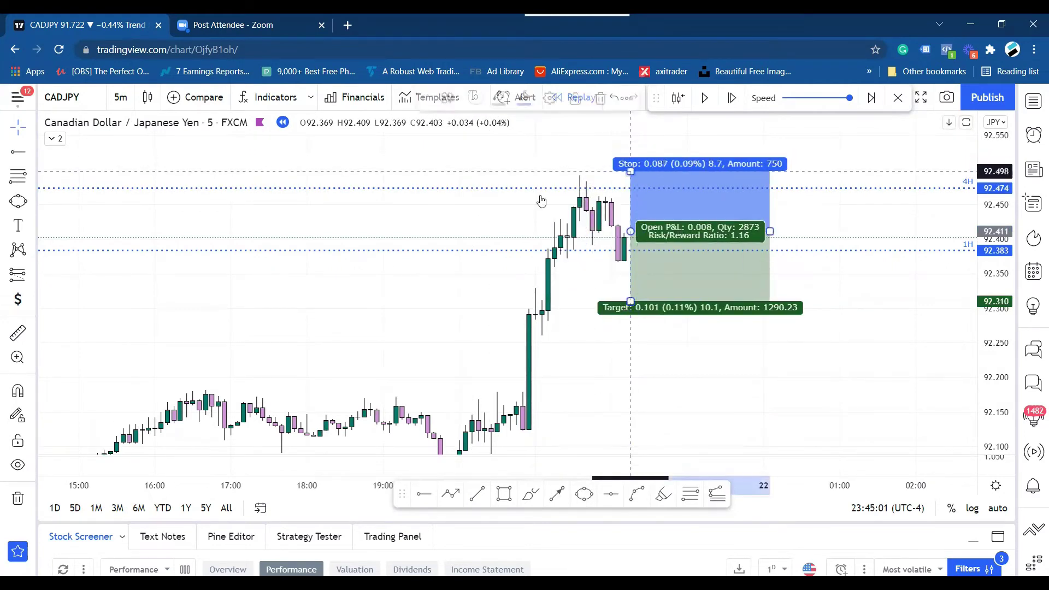
{"action": "scroll", "coordinate": [413, 164], "scroll_direction": "down", "scroll_amount": 2}
- On 1-hour bars, raise the position's target to 92.143 for a 3.08 risk/reward
{"action": "type", "text": "1h"}
{"action": "key", "text": "Return"}
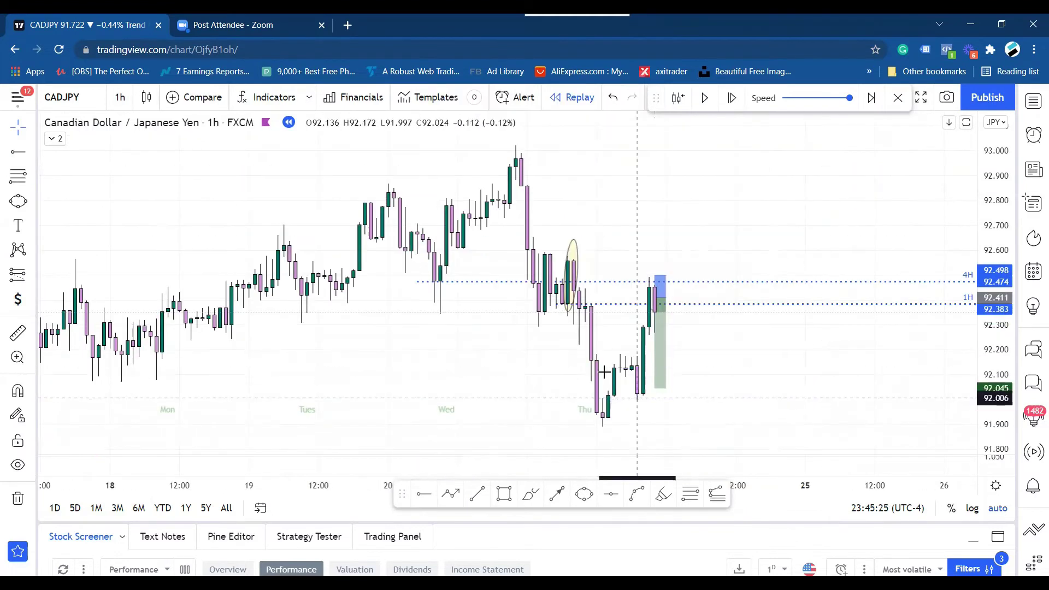
{"action": "left_click", "coordinate": [657, 392]}
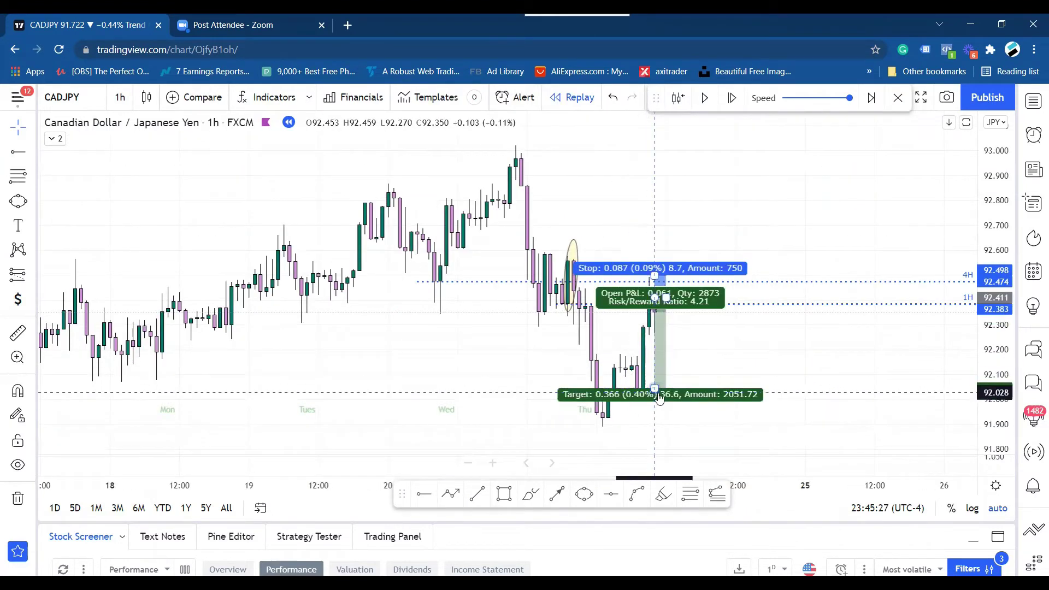
{"action": "left_click_drag", "start_coordinate": [655, 387], "coordinate": [656, 363]}
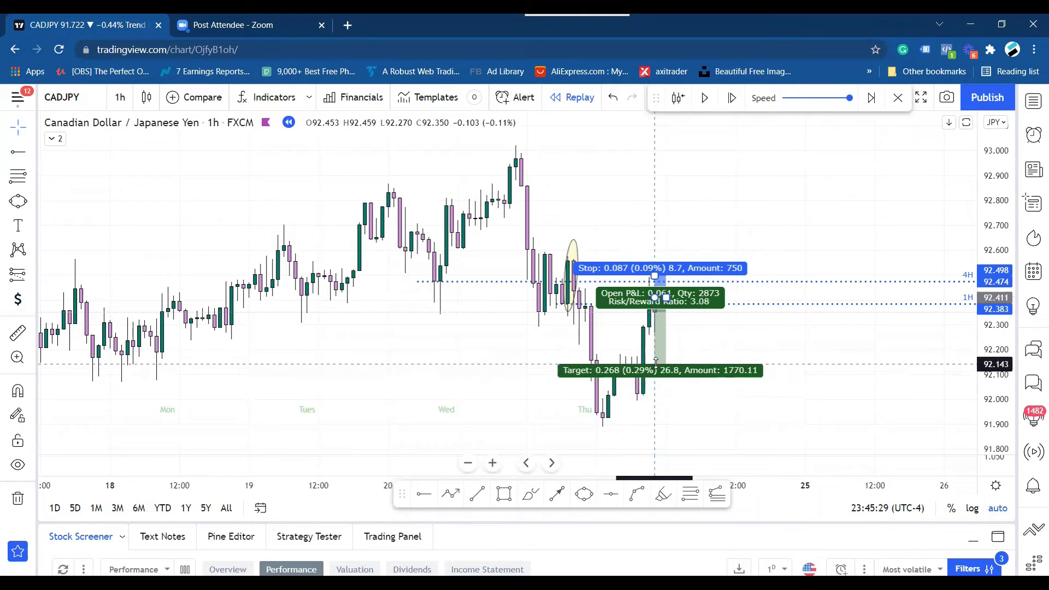
{"action": "left_click", "coordinate": [673, 331]}
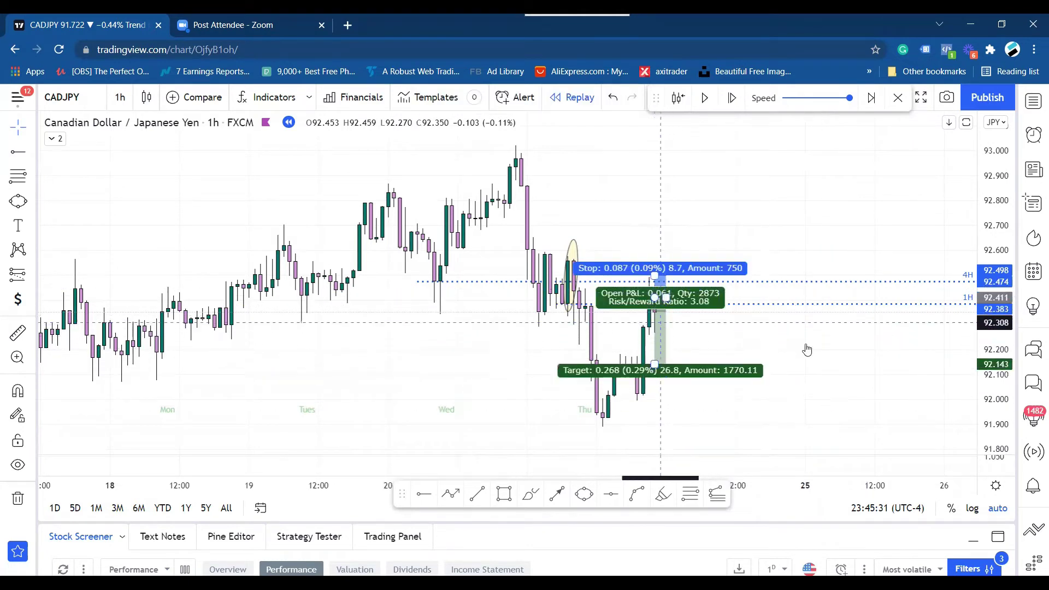
{"action": "scroll", "coordinate": [862, 314], "scroll_direction": "down", "scroll_amount": 2}
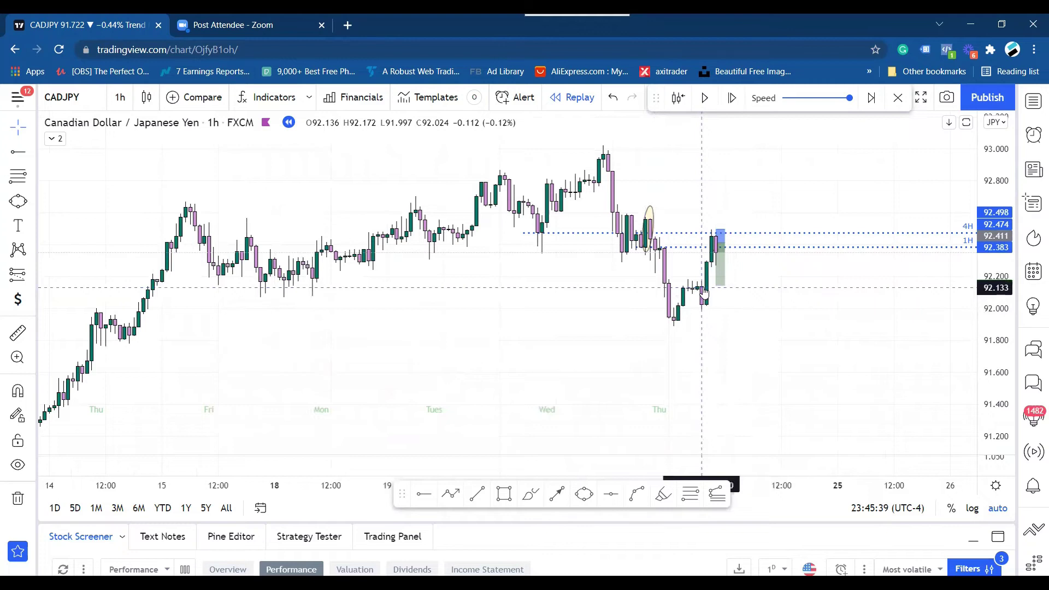
{"action": "scroll", "coordinate": [555, 248], "scroll_direction": "up", "scroll_amount": 2}
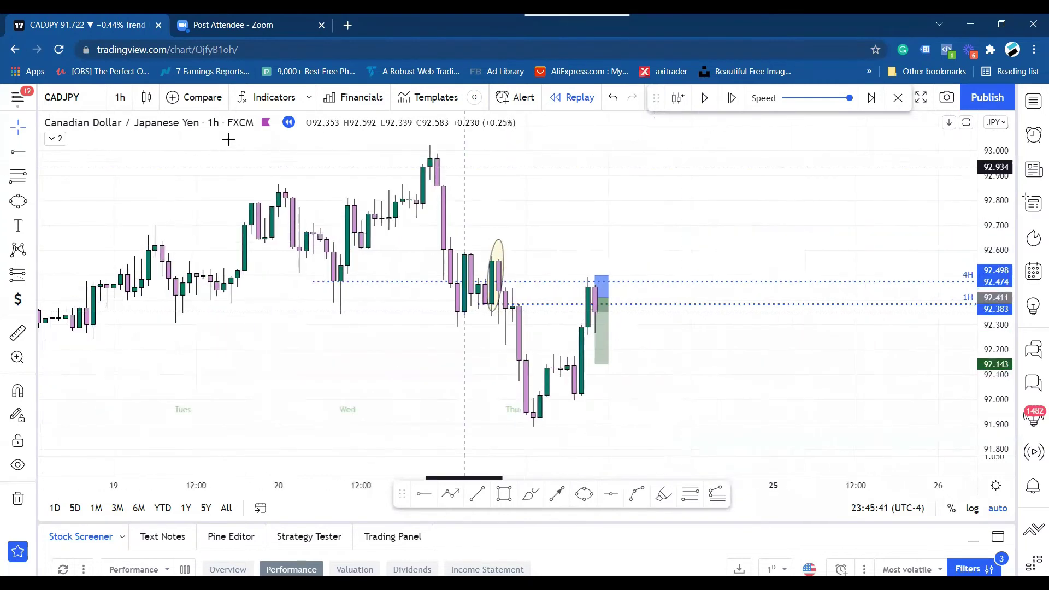
- Return to 5-minute bars and pause the replay once price drops to the 92.143 target
{"action": "left_click", "coordinate": [121, 97]}
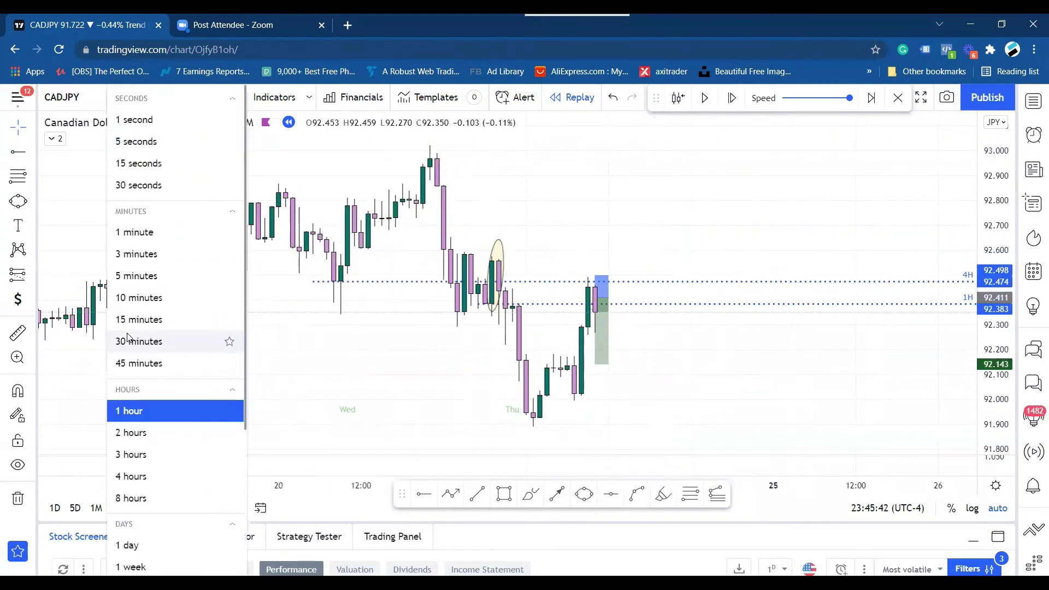
{"action": "left_click", "coordinate": [136, 274]}
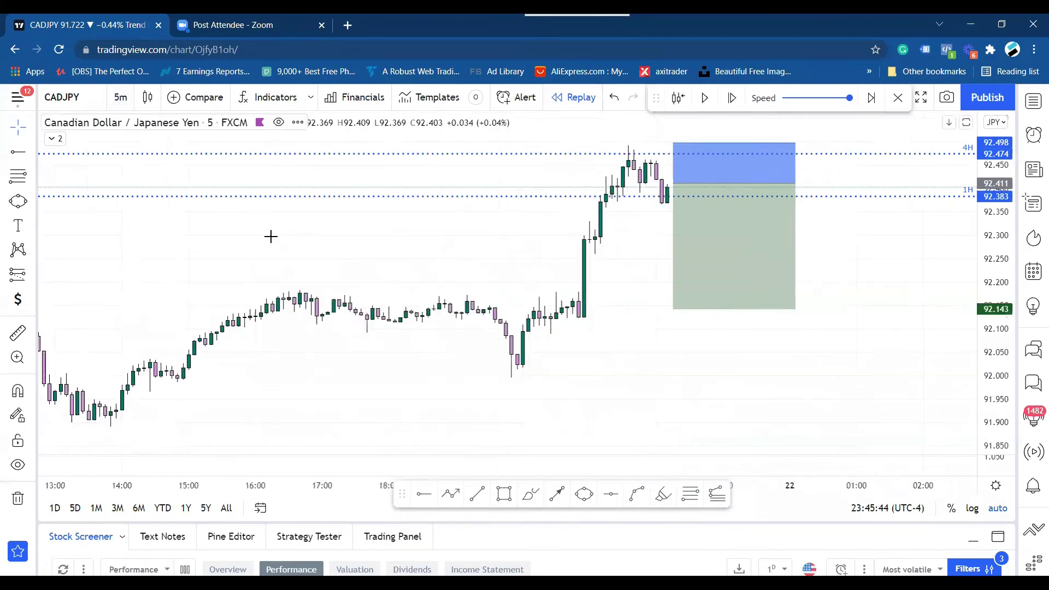
{"action": "left_click", "coordinate": [765, 159]}
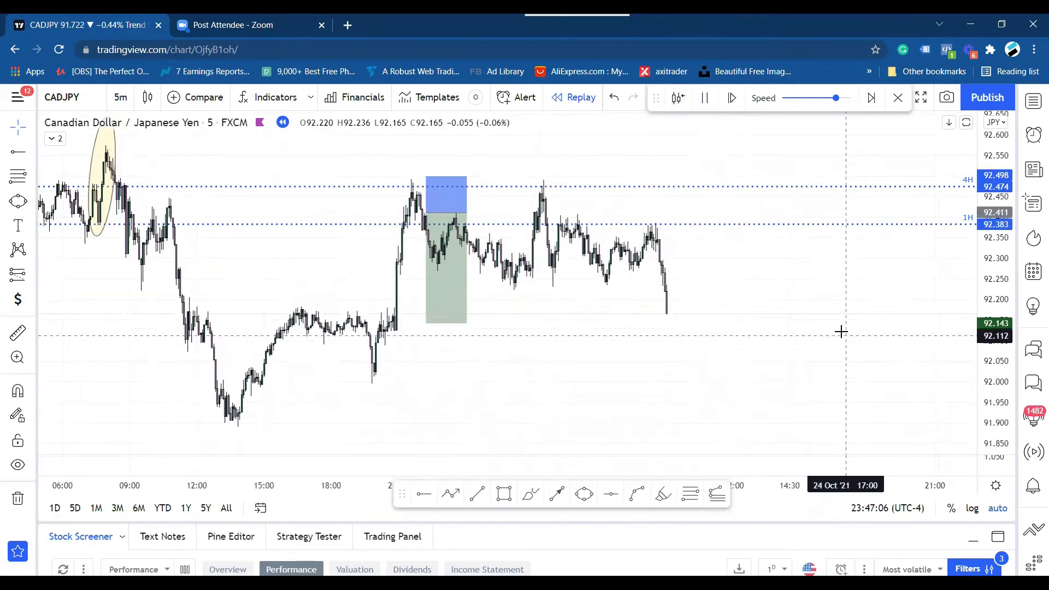
{"action": "left_click", "coordinate": [704, 98]}
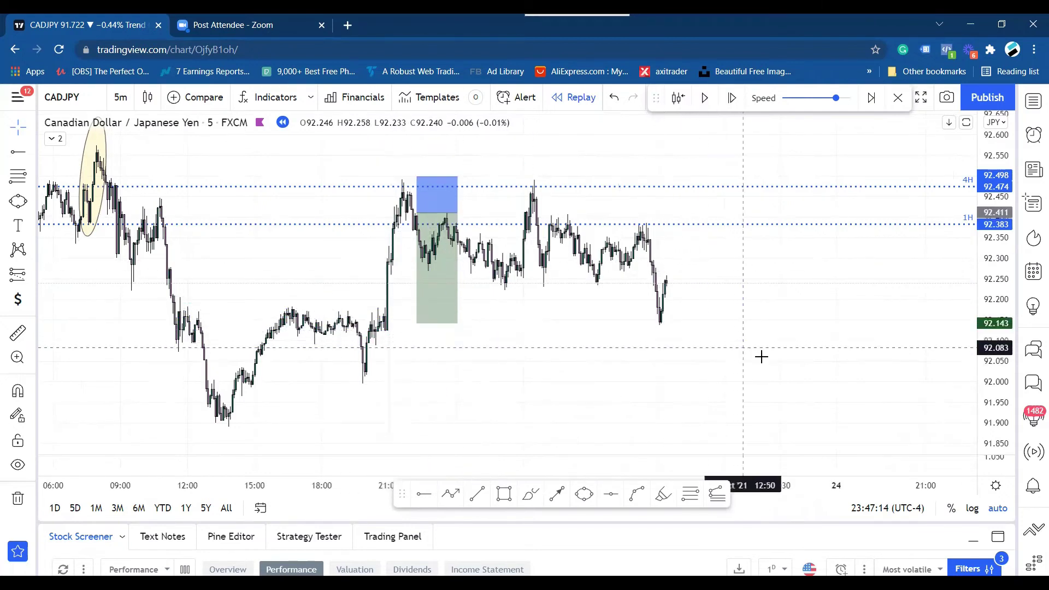
{"action": "scroll", "coordinate": [762, 356], "scroll_direction": "right", "scroll_amount": 5}
{"action": "scroll", "coordinate": [761, 356], "scroll_direction": "left", "scroll_amount": 4}
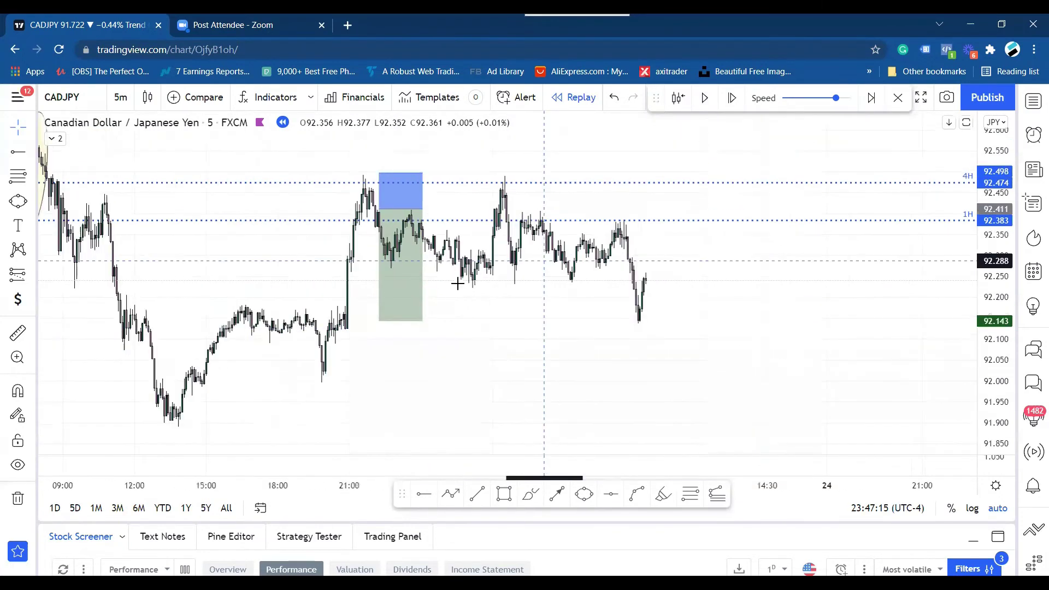
- Check the short position's levels, zoom out, and choose the 1 hour timeframe
{"action": "left_click", "coordinate": [388, 176]}
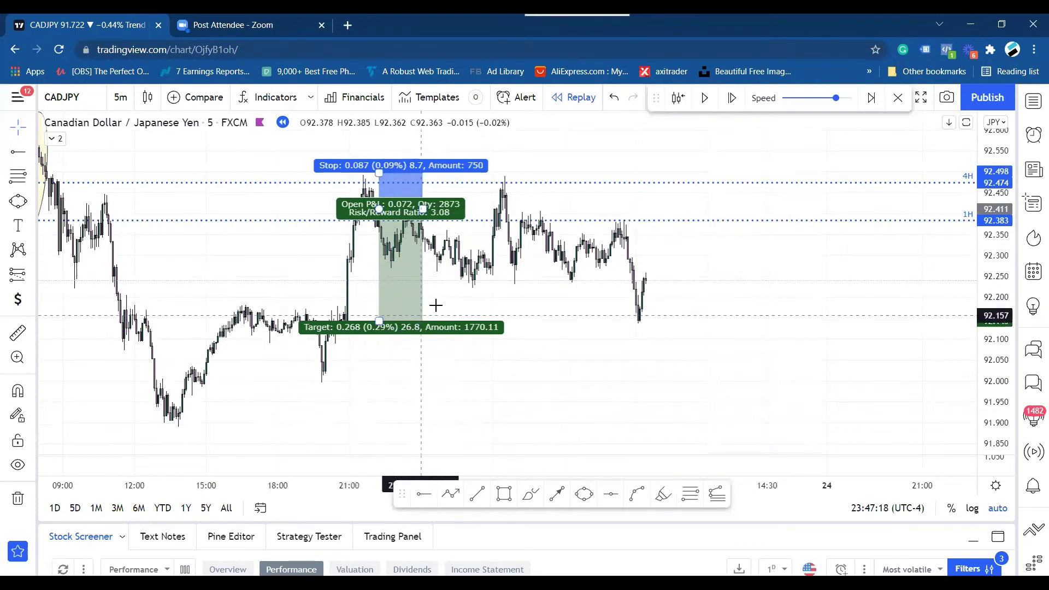
{"action": "left_click", "coordinate": [340, 317]}
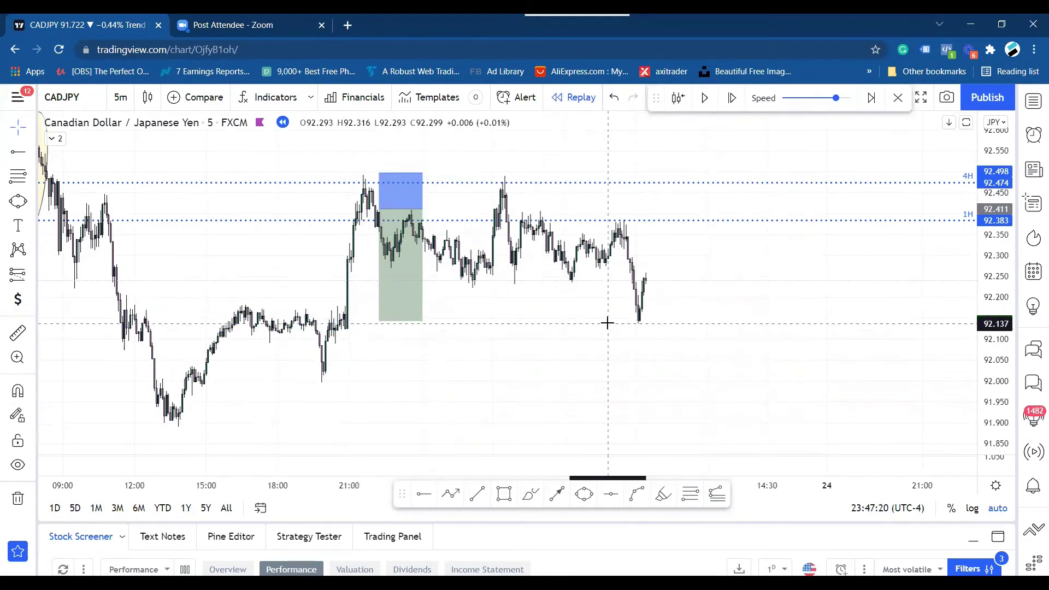
{"action": "scroll", "coordinate": [606, 319], "scroll_direction": "up", "scroll_amount": 1}
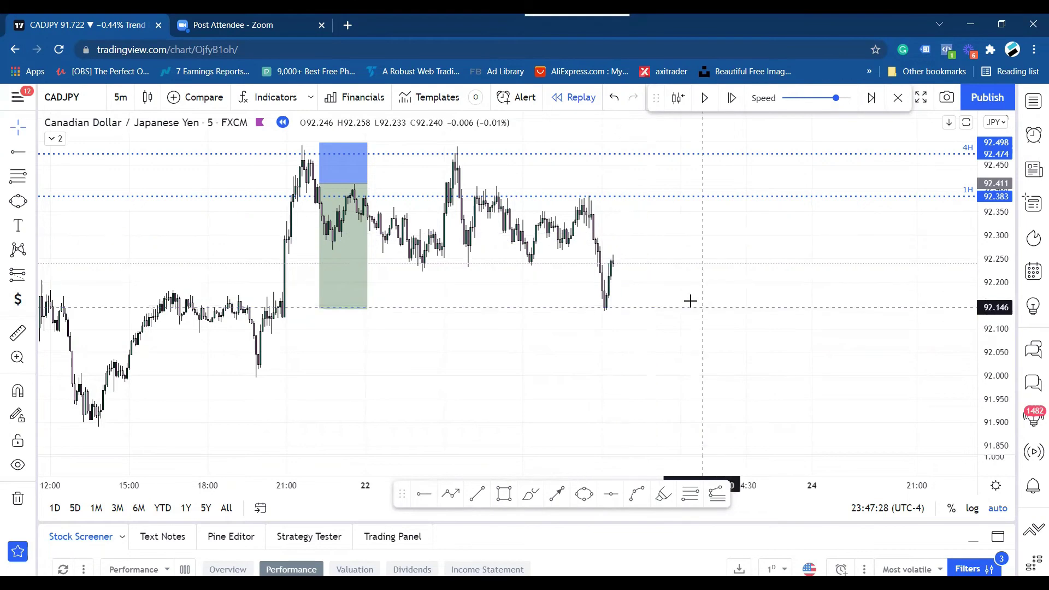
{"action": "scroll", "coordinate": [569, 216], "scroll_direction": "down", "scroll_amount": 3}
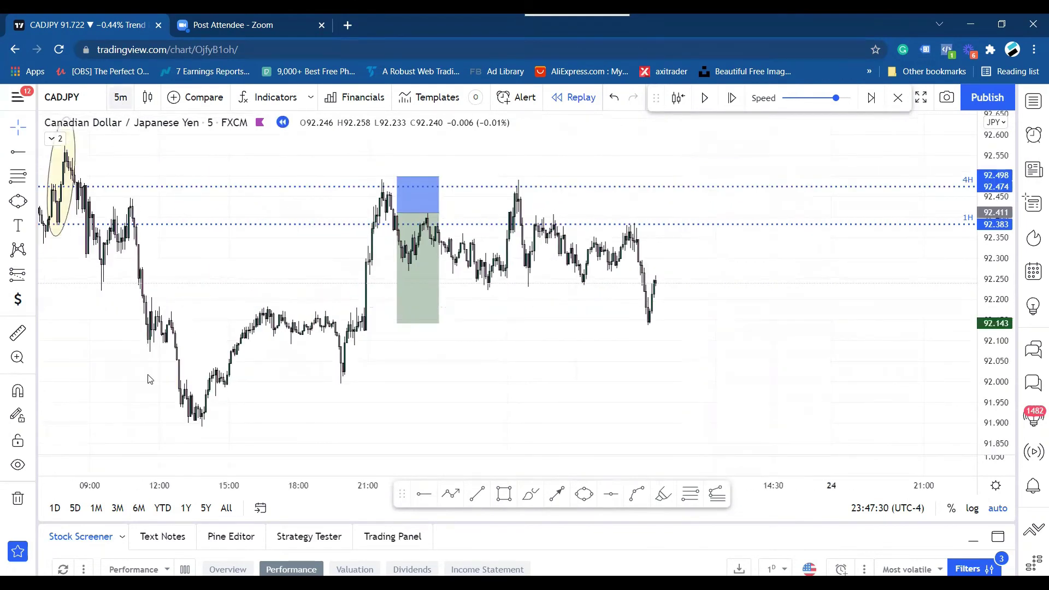
{"action": "left_click", "coordinate": [121, 97]}
{"action": "left_click", "coordinate": [140, 412]}
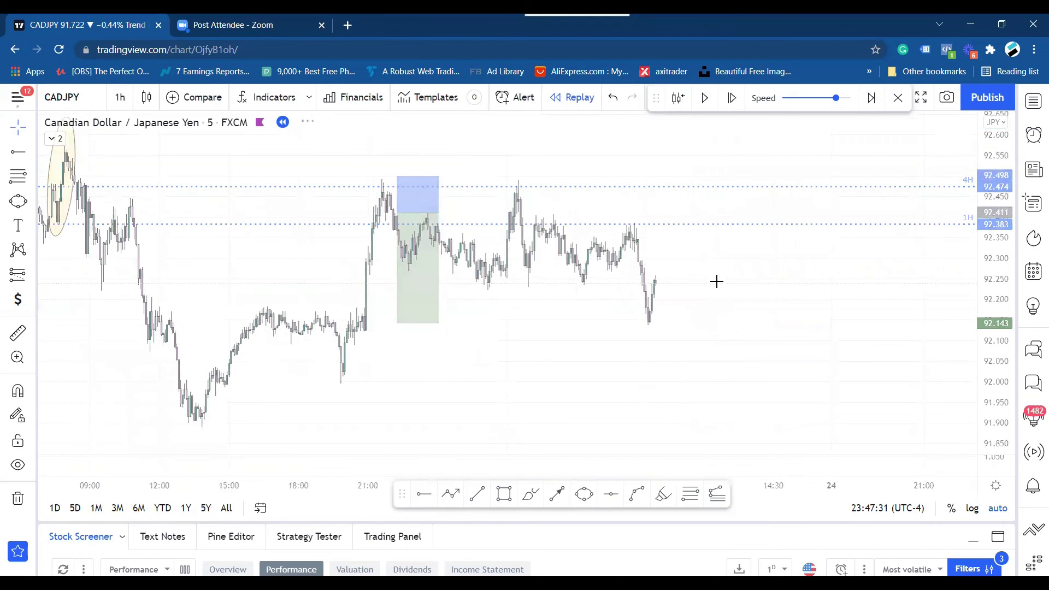
- Zoom into the hourly candles closing at 92.256, then open the timeframe list
{"action": "scroll", "coordinate": [330, 445], "scroll_direction": "up", "scroll_amount": 4}
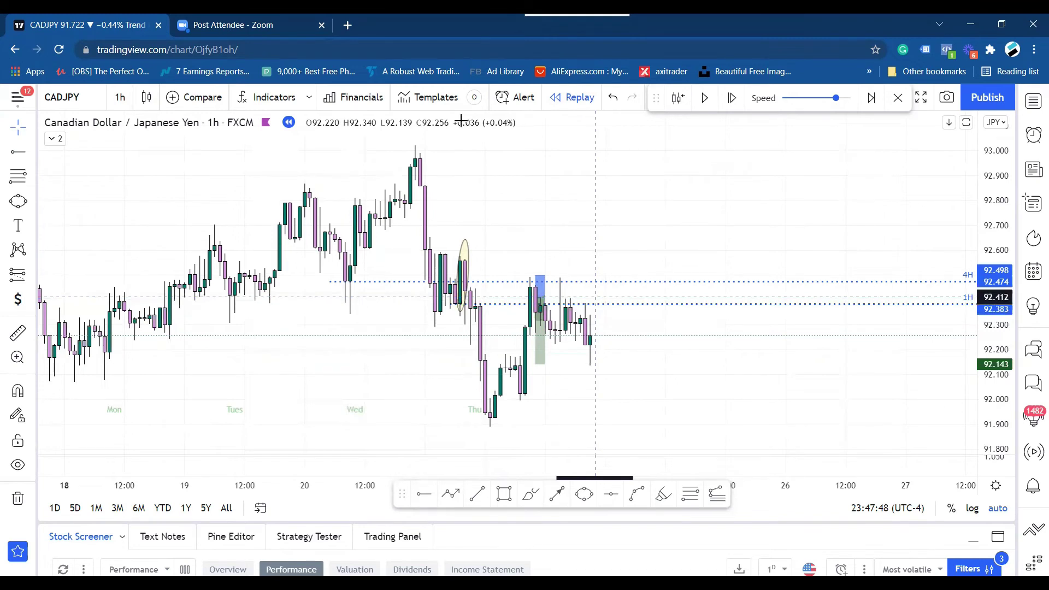
{"action": "left_click", "coordinate": [121, 99]}
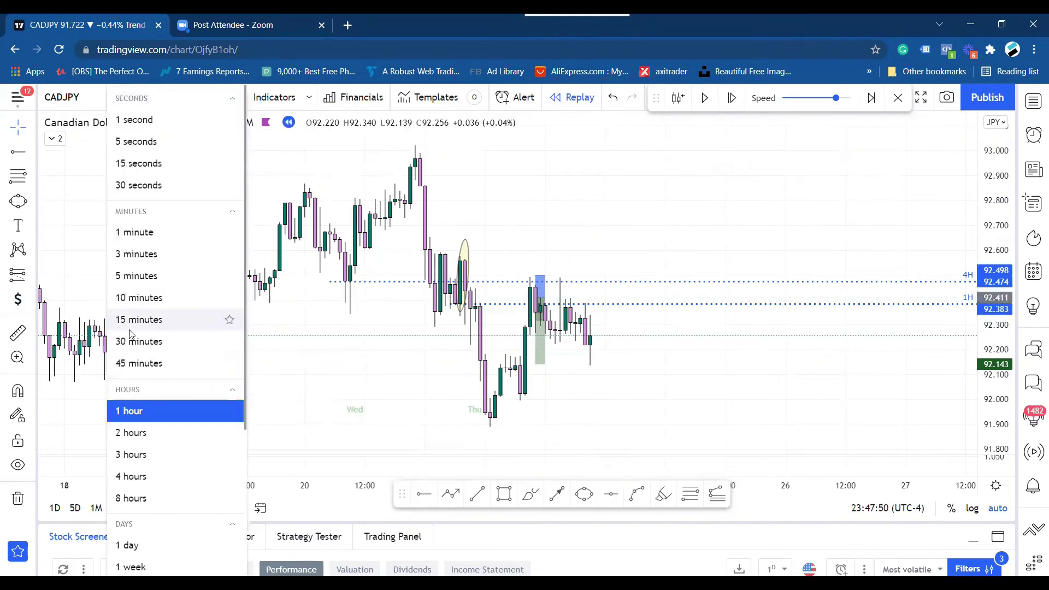
- Review the chart on 5-minute candles, then switch CADJPY to the 10-minute timeframe
{"action": "left_click", "coordinate": [137, 277]}
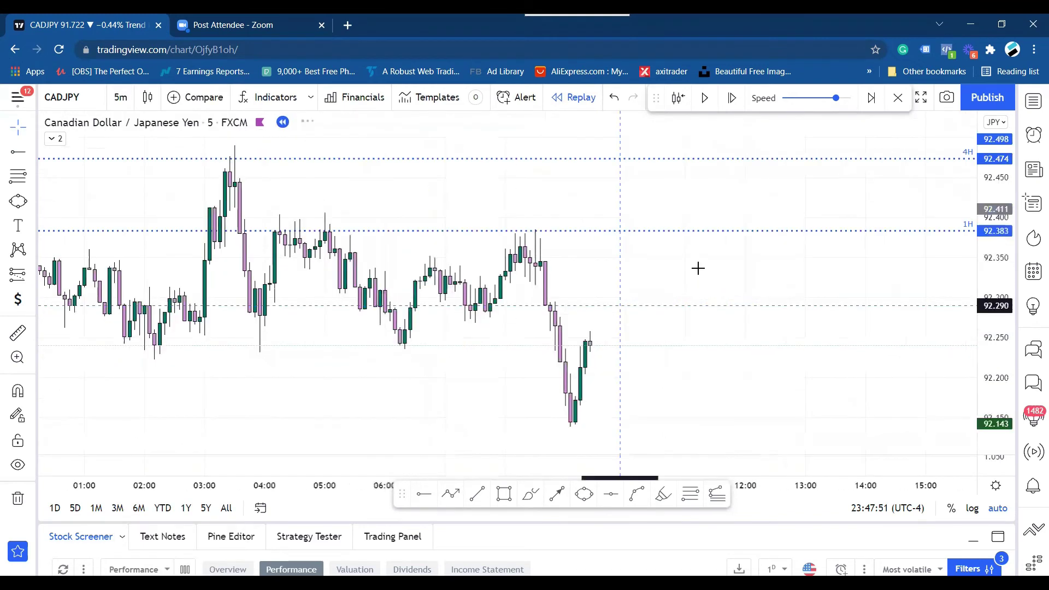
{"action": "scroll", "coordinate": [697, 267], "scroll_direction": "up", "scroll_amount": 2}
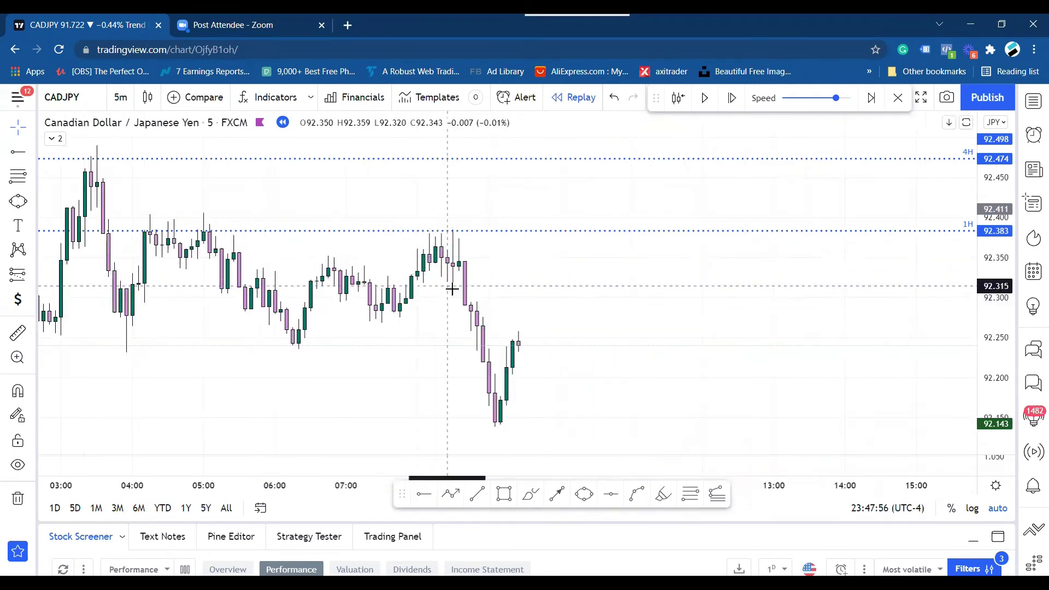
{"action": "scroll", "coordinate": [667, 316], "scroll_direction": "down", "scroll_amount": 1}
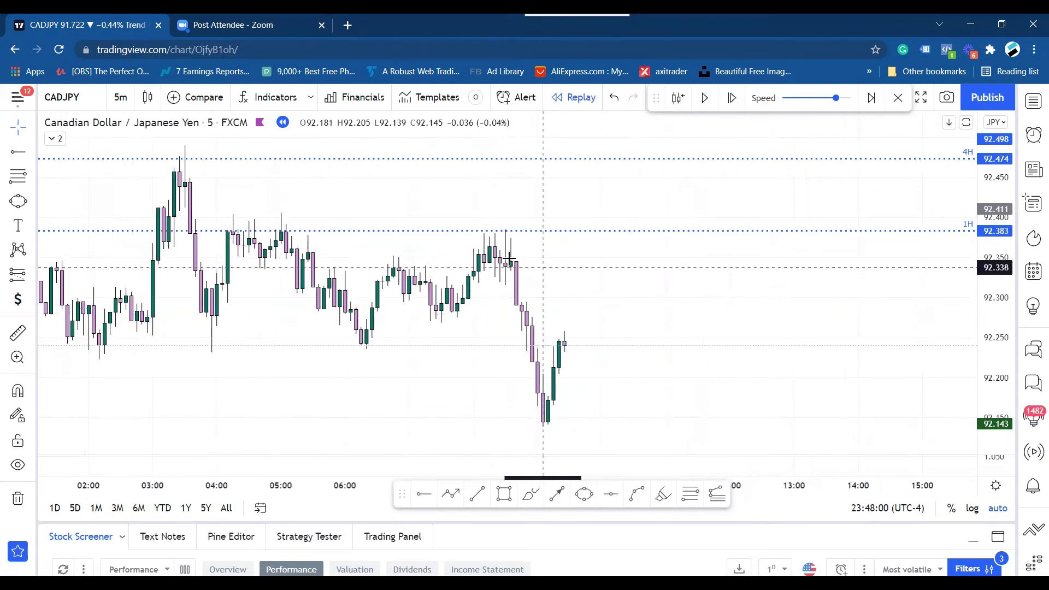
{"action": "left_click", "coordinate": [121, 96]}
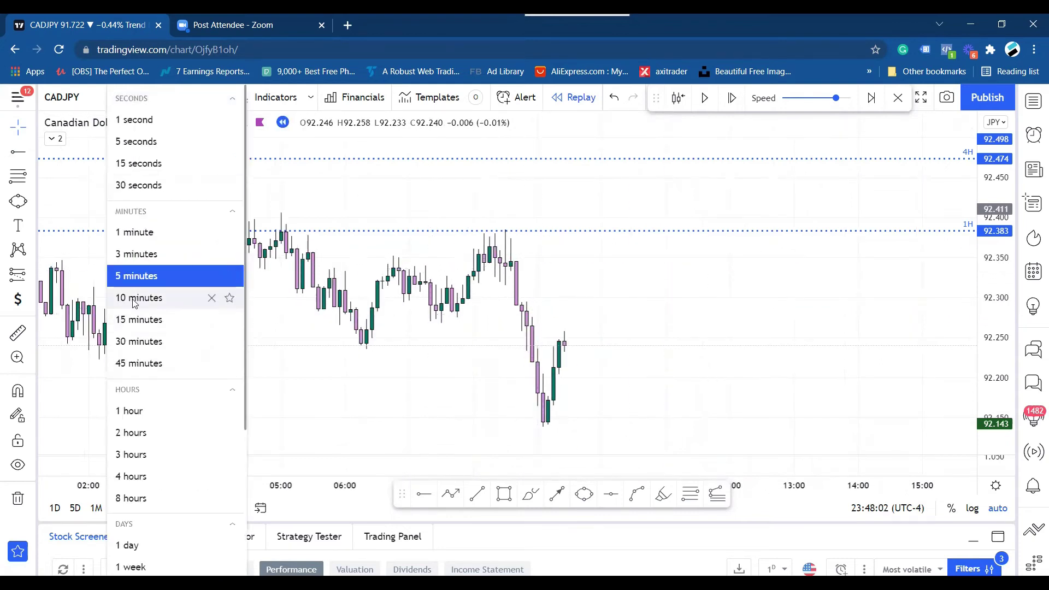
{"action": "left_click", "coordinate": [134, 298]}
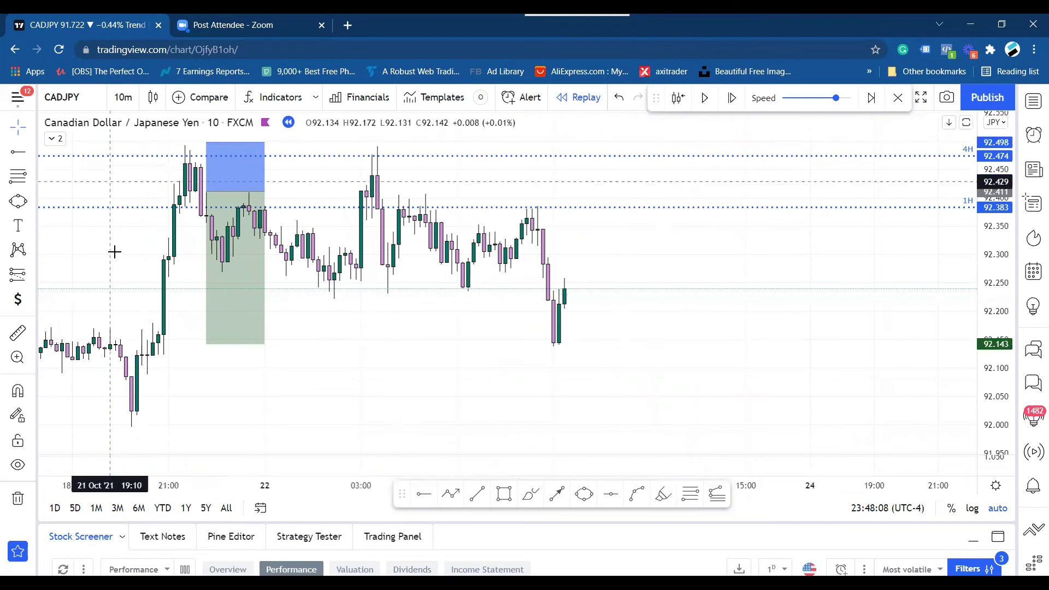
- Place a second short position box entering at 92.294
{"action": "left_click", "coordinate": [30, 276]}
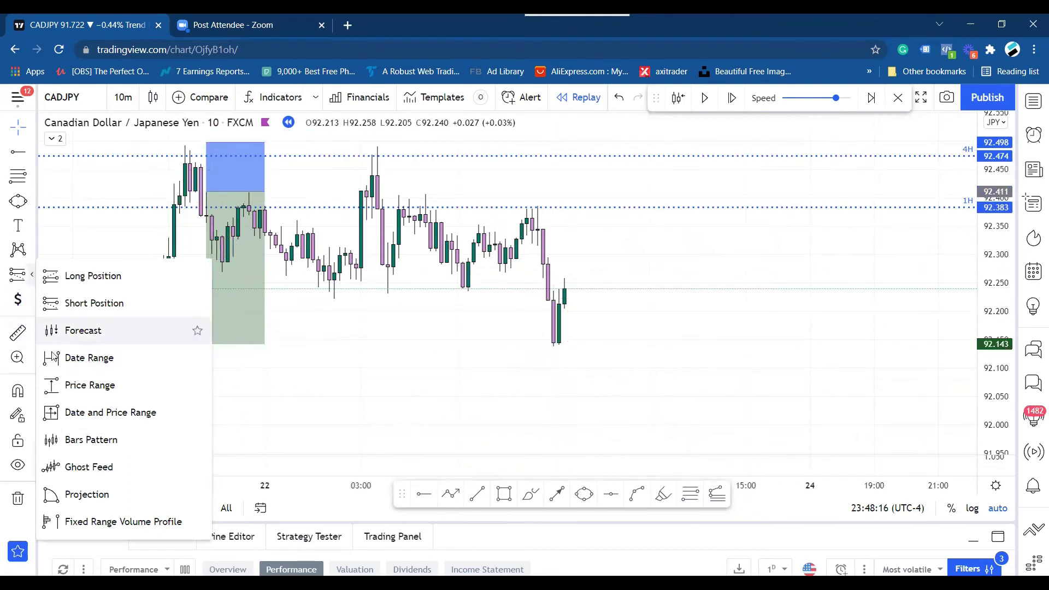
{"action": "left_click", "coordinate": [586, 286]}
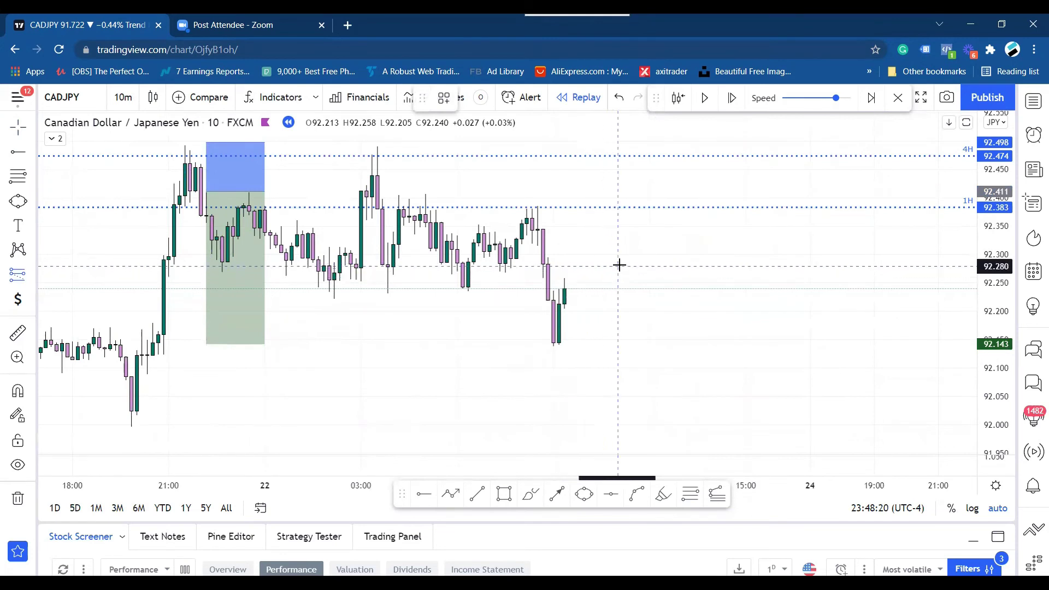
{"action": "left_click", "coordinate": [577, 257]}
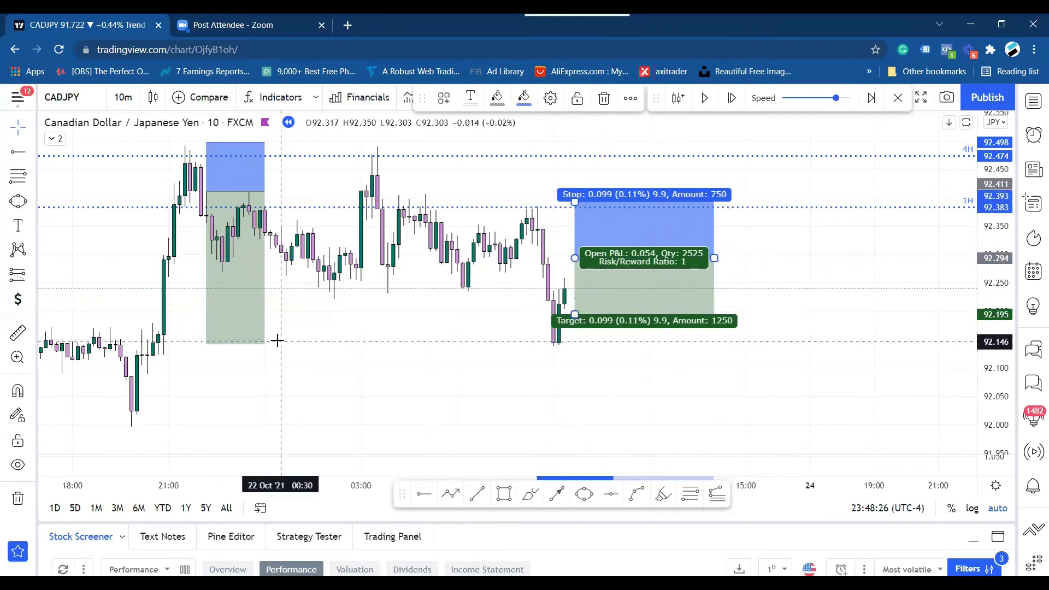
{"action": "scroll", "coordinate": [279, 341], "scroll_direction": "down", "scroll_amount": 1}
- On the 1-hour chart, lower the short's target to 91.917 for a 3.87 risk/reward
{"action": "type", "text": "1h"}
{"action": "key", "text": "Return"}
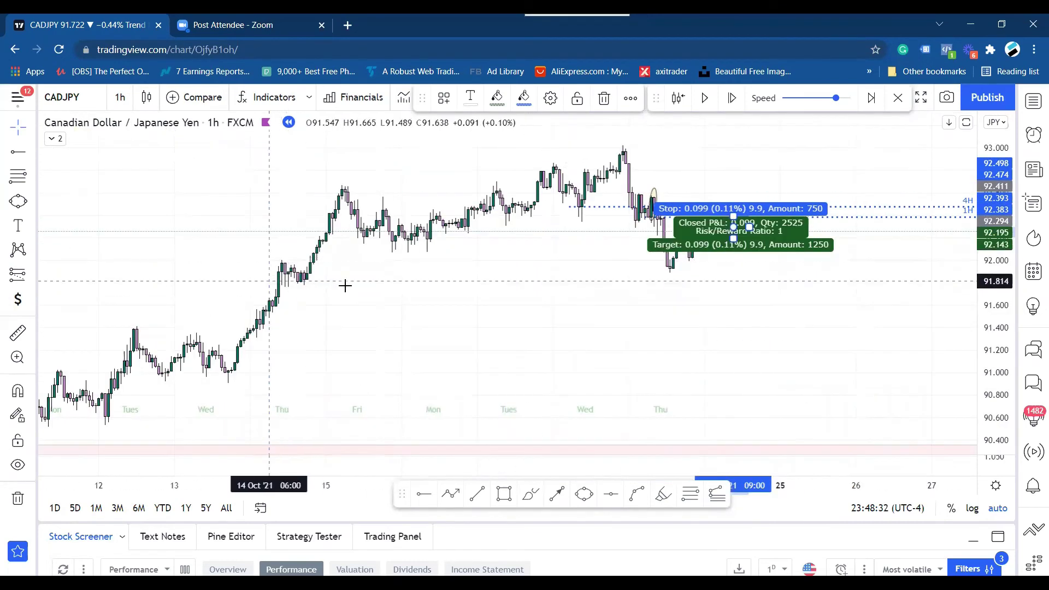
{"action": "left_click_drag", "start_coordinate": [734, 253], "coordinate": [734, 270]}
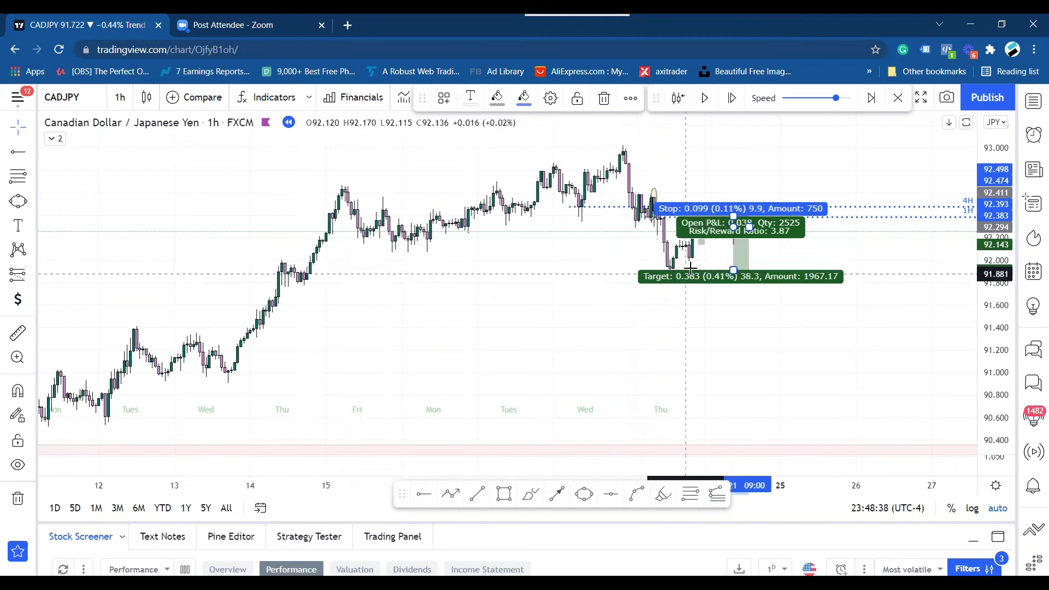
{"action": "left_click", "coordinate": [867, 263]}
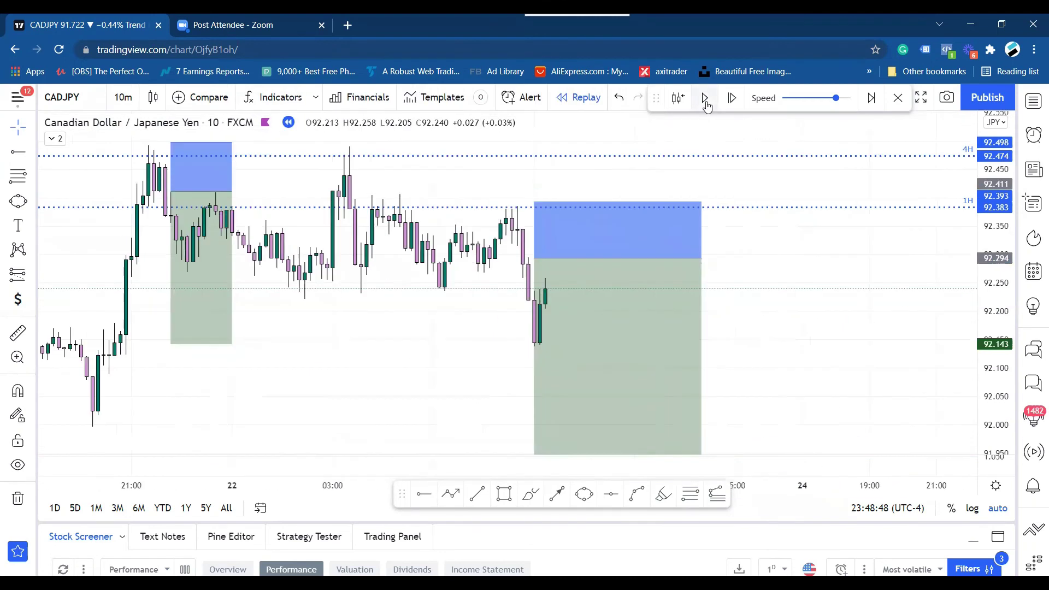
- Replay forward until price falls past the 91.911 target to about 91.69, then zoom out
{"action": "left_click", "coordinate": [706, 103]}
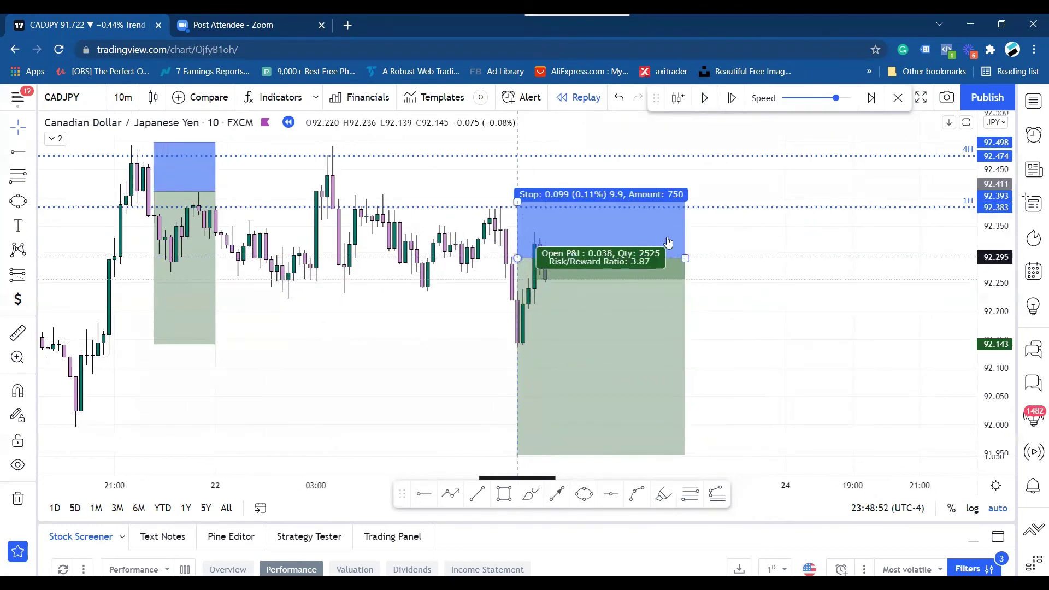
{"action": "left_click", "coordinate": [705, 102]}
{"action": "scroll", "coordinate": [571, 297], "scroll_direction": "down", "scroll_amount": 3}
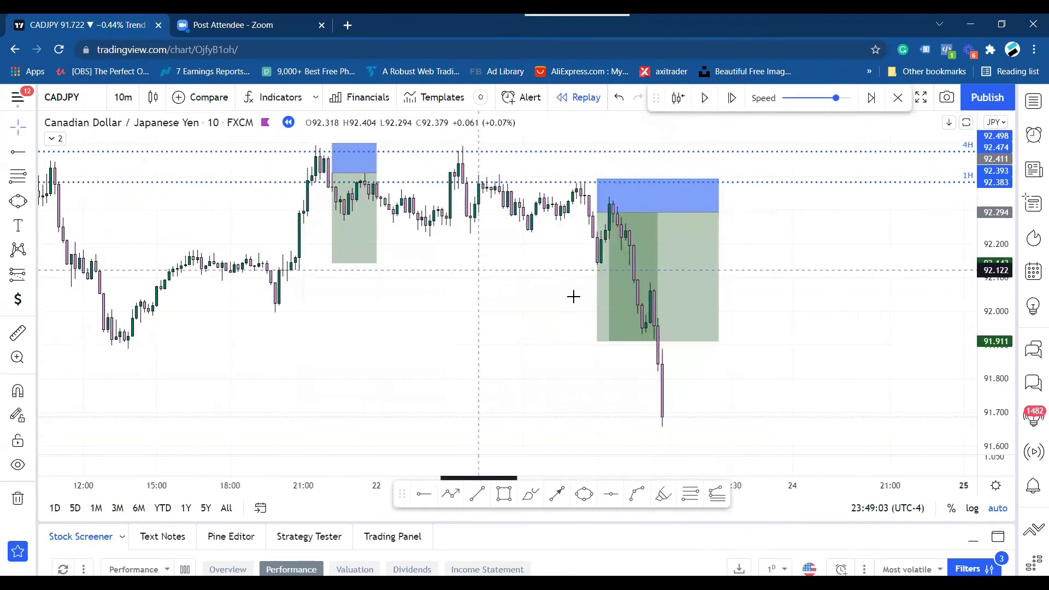
{"action": "scroll", "coordinate": [585, 298], "scroll_direction": "down", "scroll_amount": 1}
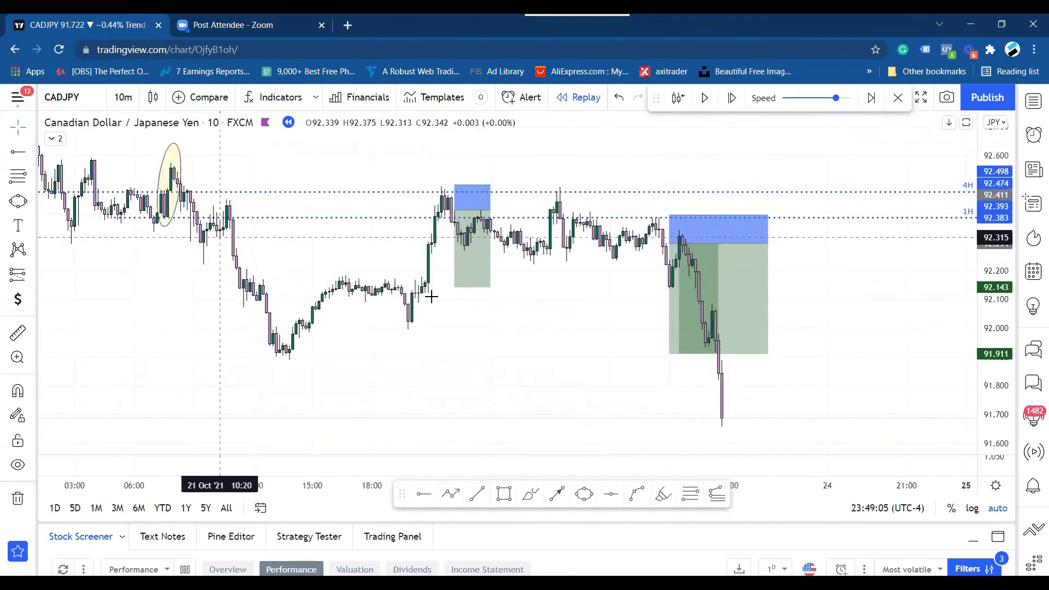
{"action": "scroll", "coordinate": [433, 295], "scroll_direction": "down", "scroll_amount": 1}
{"action": "scroll", "coordinate": [524, 291], "scroll_direction": "down", "scroll_amount": 1}
{"action": "scroll", "coordinate": [599, 286], "scroll_direction": "up", "scroll_amount": 2}
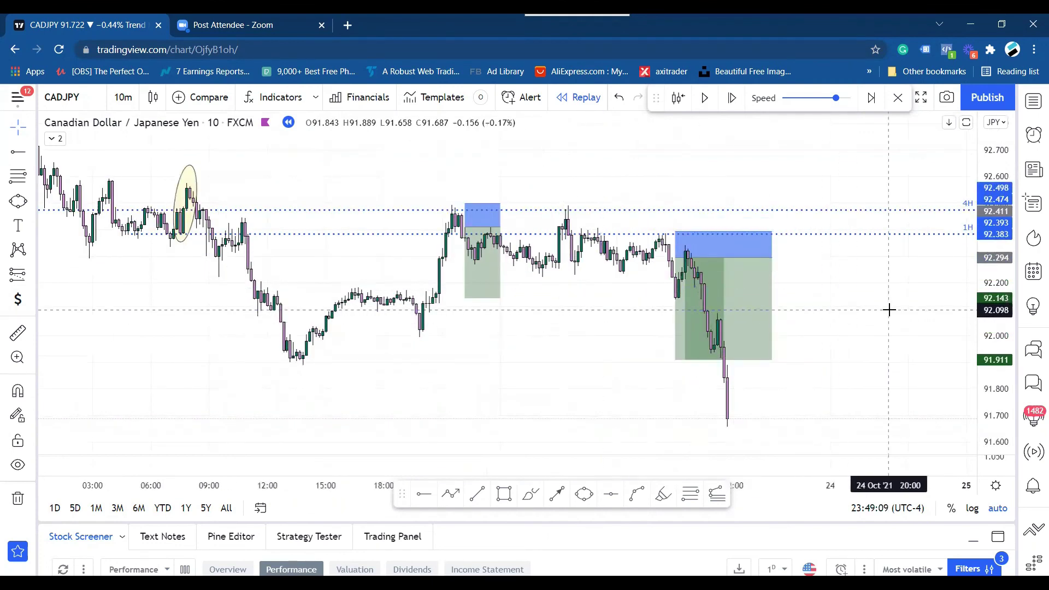
{"action": "scroll", "coordinate": [890, 310], "scroll_direction": "up", "scroll_amount": 1}
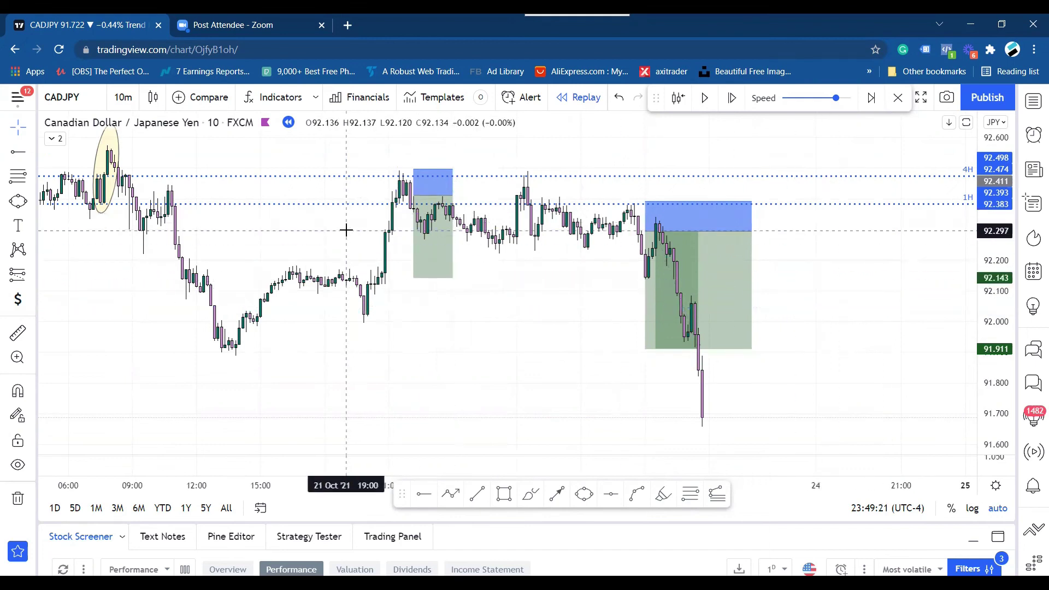
{"action": "scroll", "coordinate": [403, 234], "scroll_direction": "down", "scroll_amount": 3}
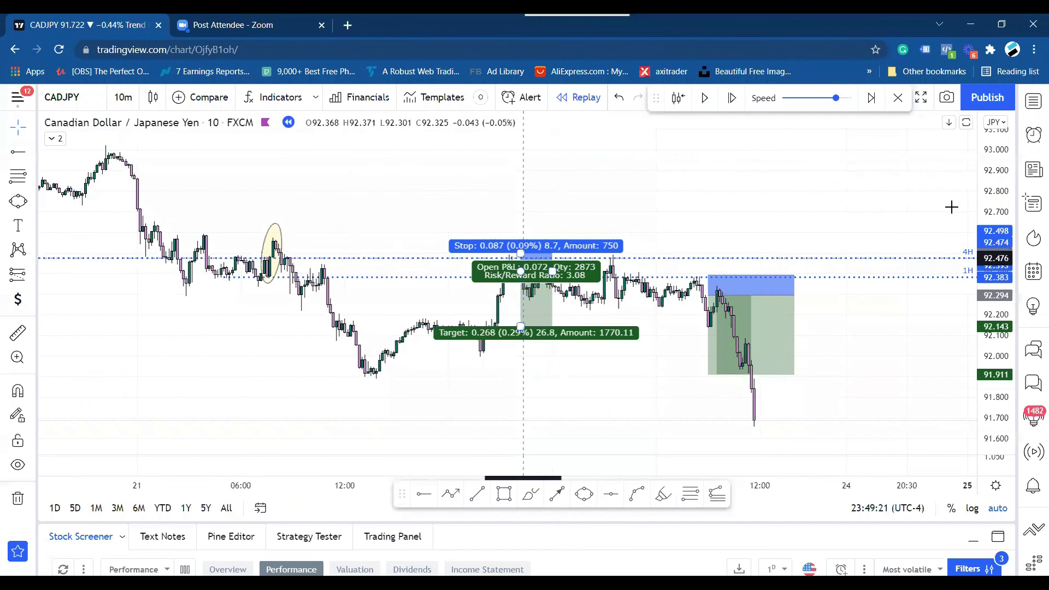